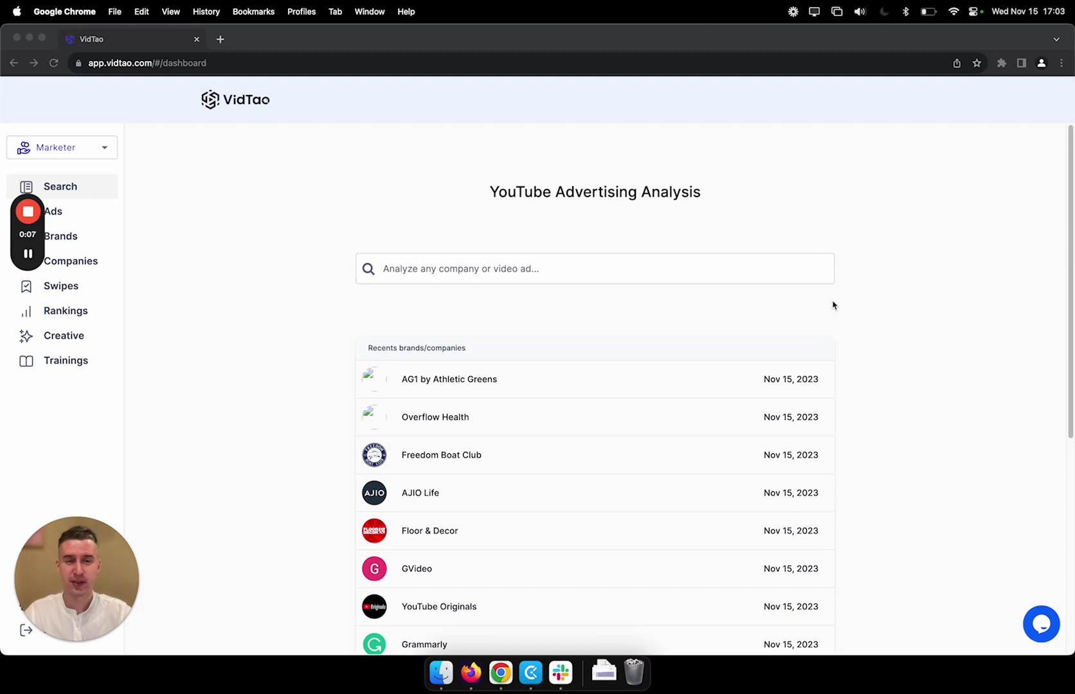
Step: Search the dashboard for 'pets', browse the Brands and Companies matches, then return to Ads
left_click(514, 277)
left_click(512, 271)
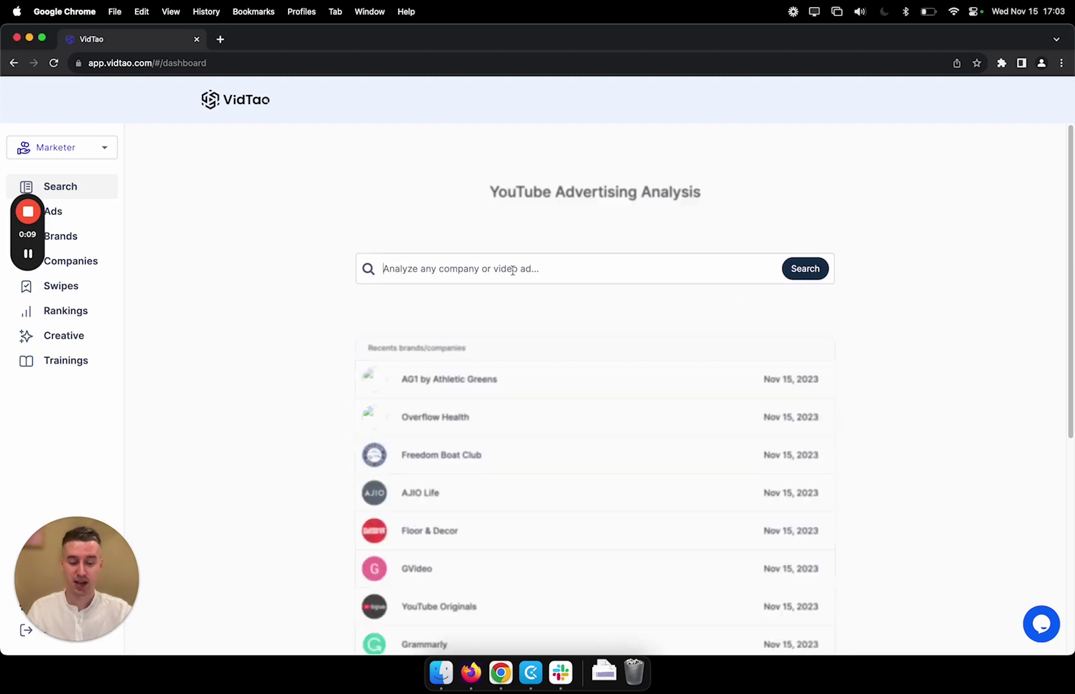
type("pets")
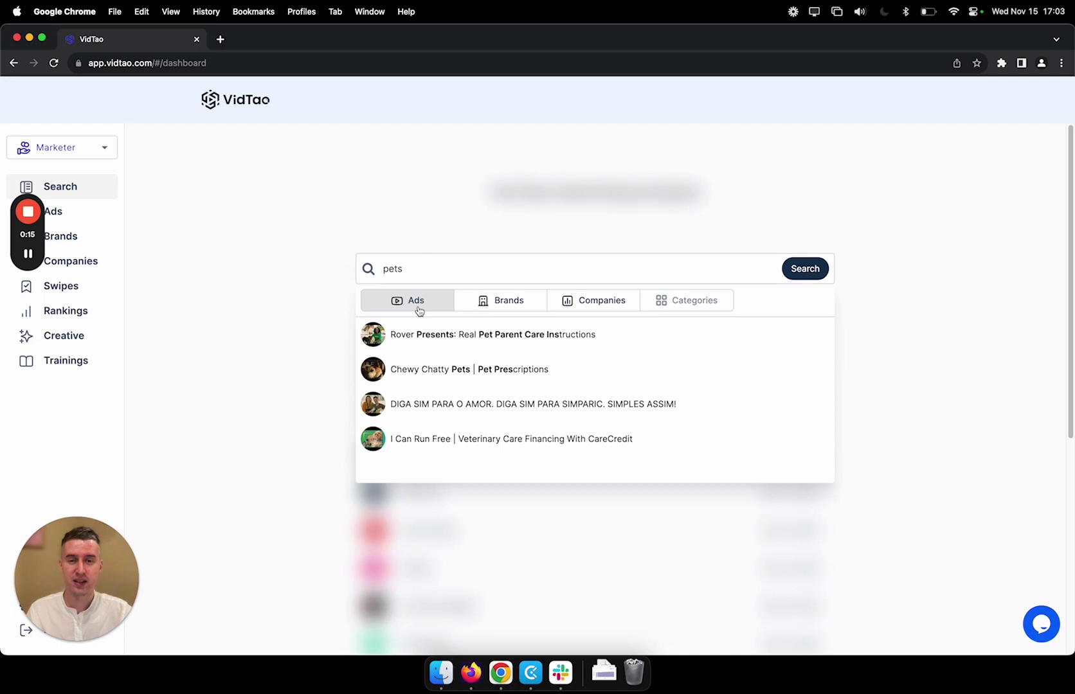
left_click(505, 309)
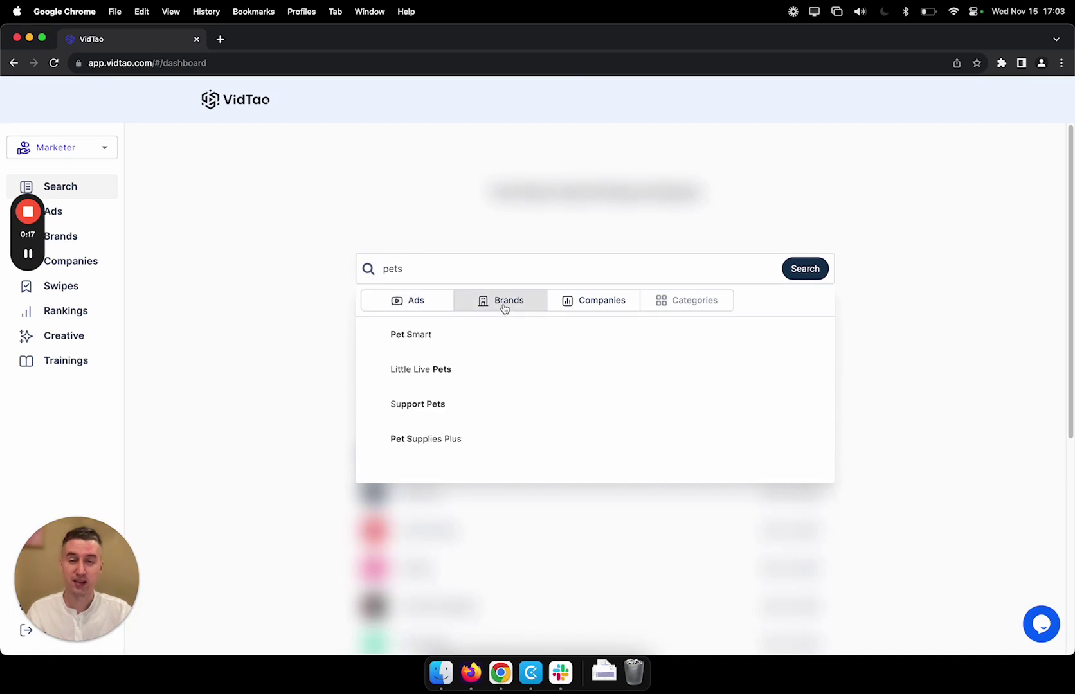
left_click(585, 312)
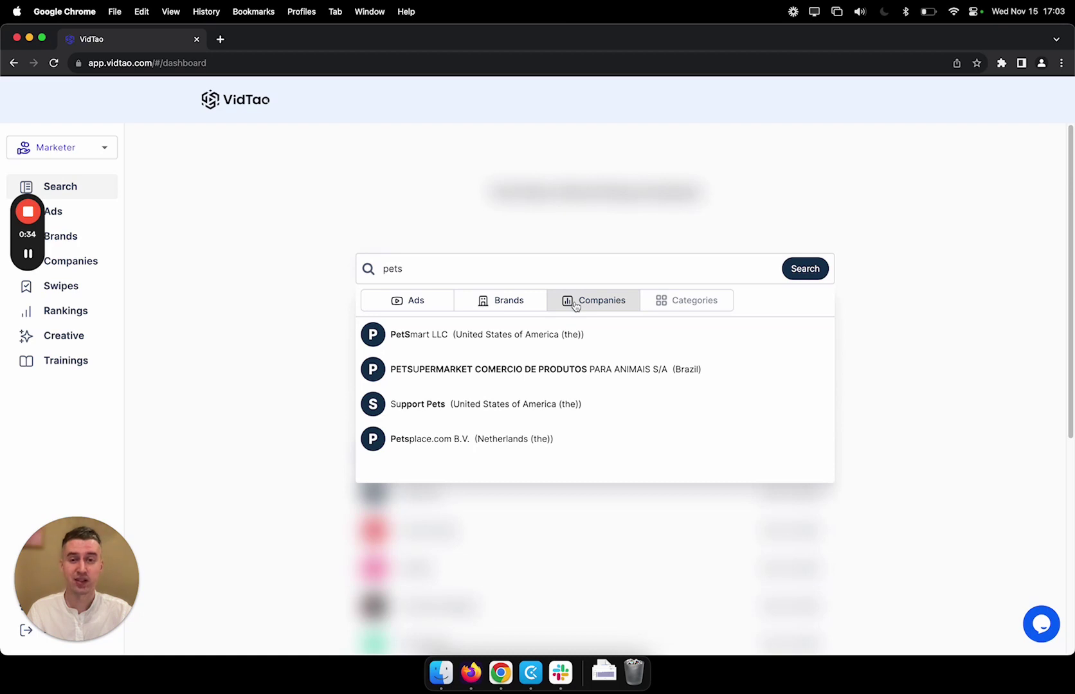
left_click(423, 304)
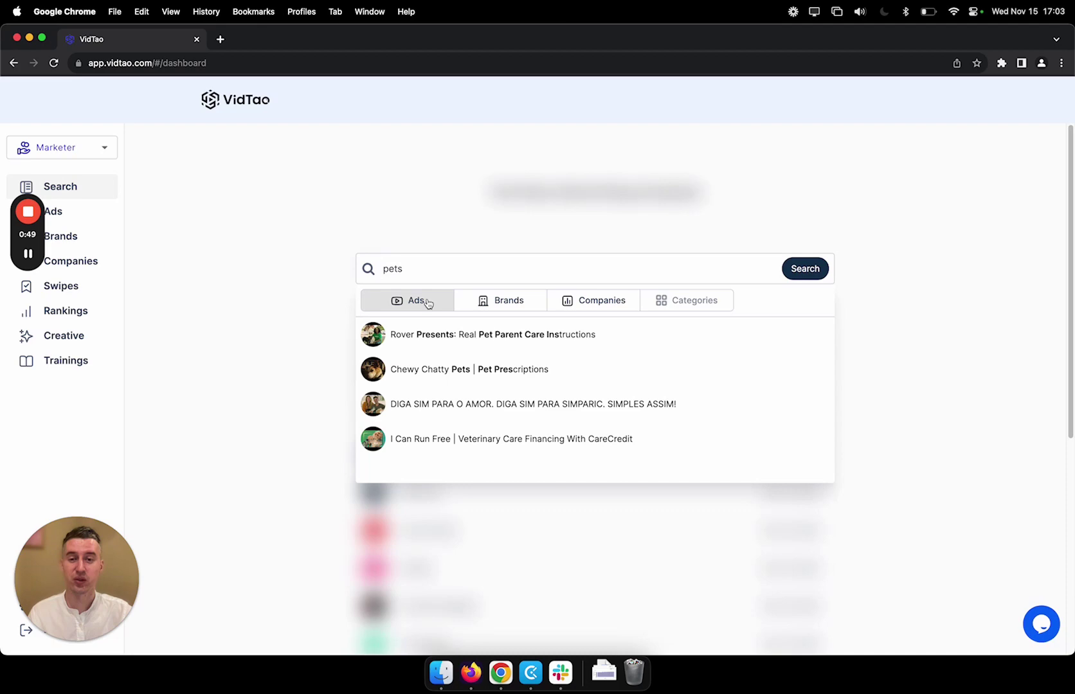
Step: Open the Rover Presents pet care ad, play and pause its video, and view its landing pages
left_click(503, 336)
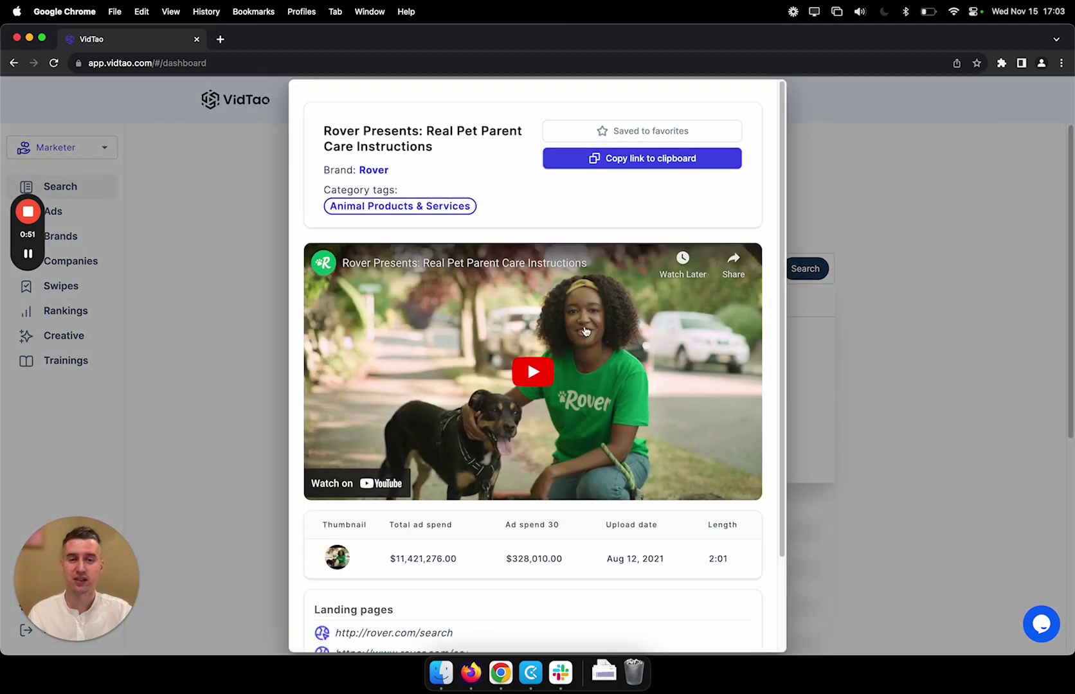
left_click(545, 341)
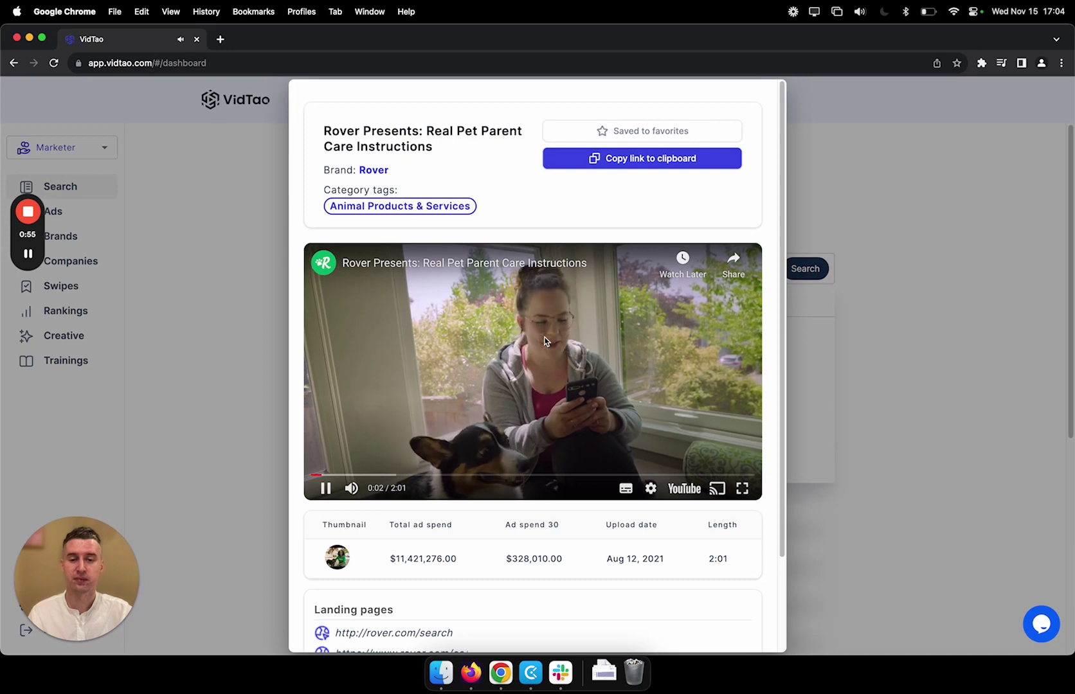
left_click(545, 340)
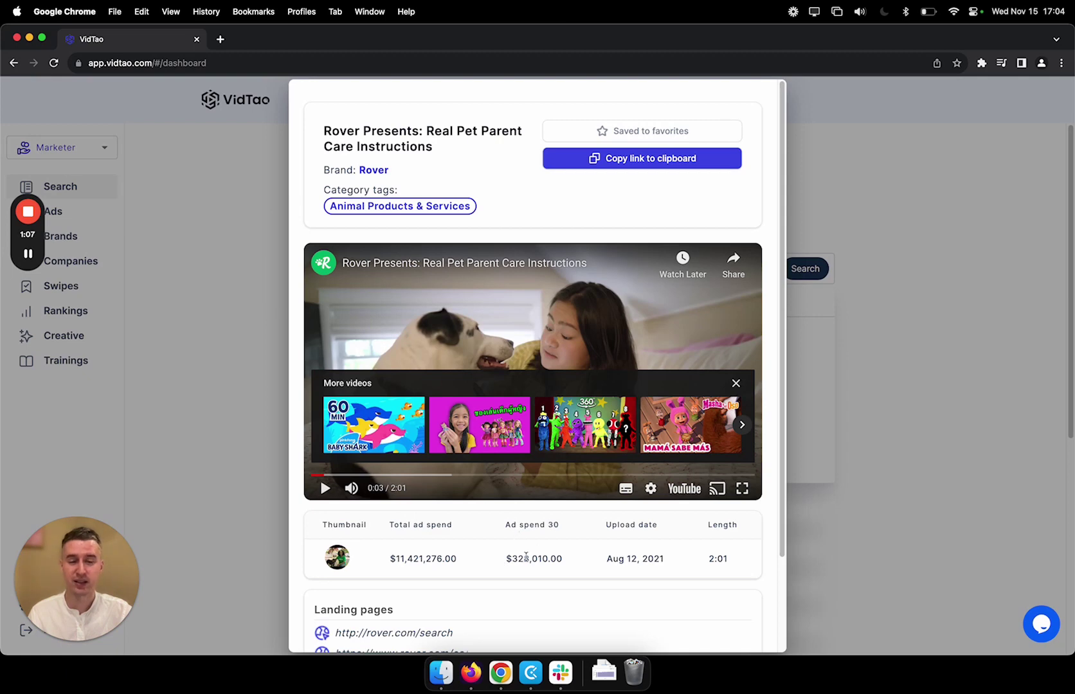
scroll(525, 557, "down", 3)
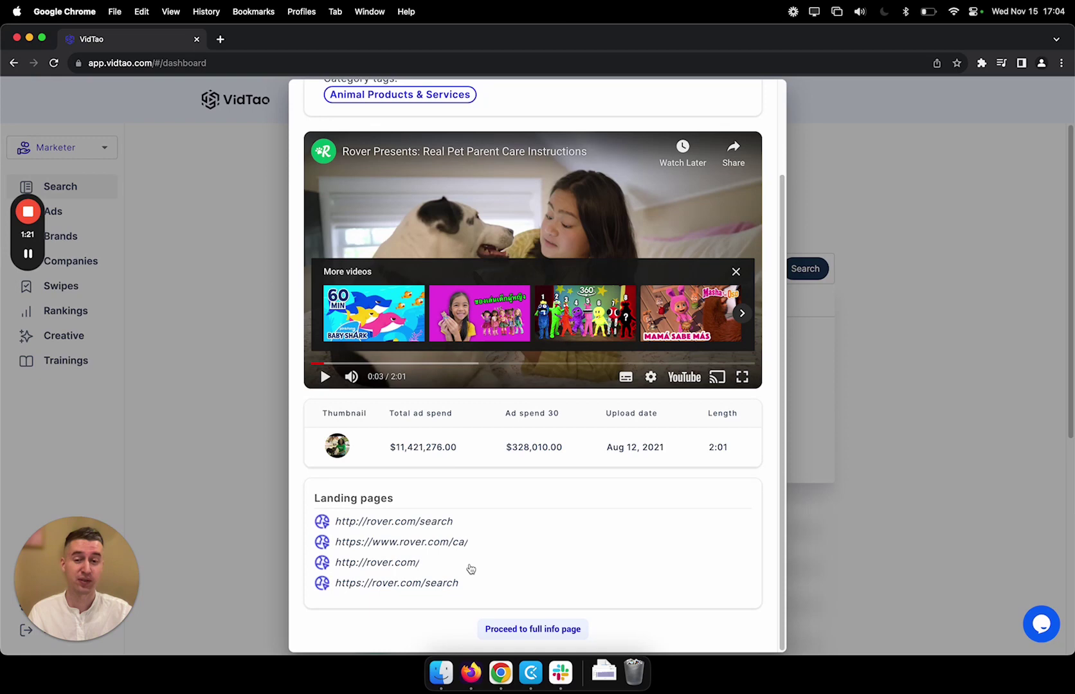
Step: Close the Rover ad details and load the full Video ads results for 'pets'
left_click(248, 283)
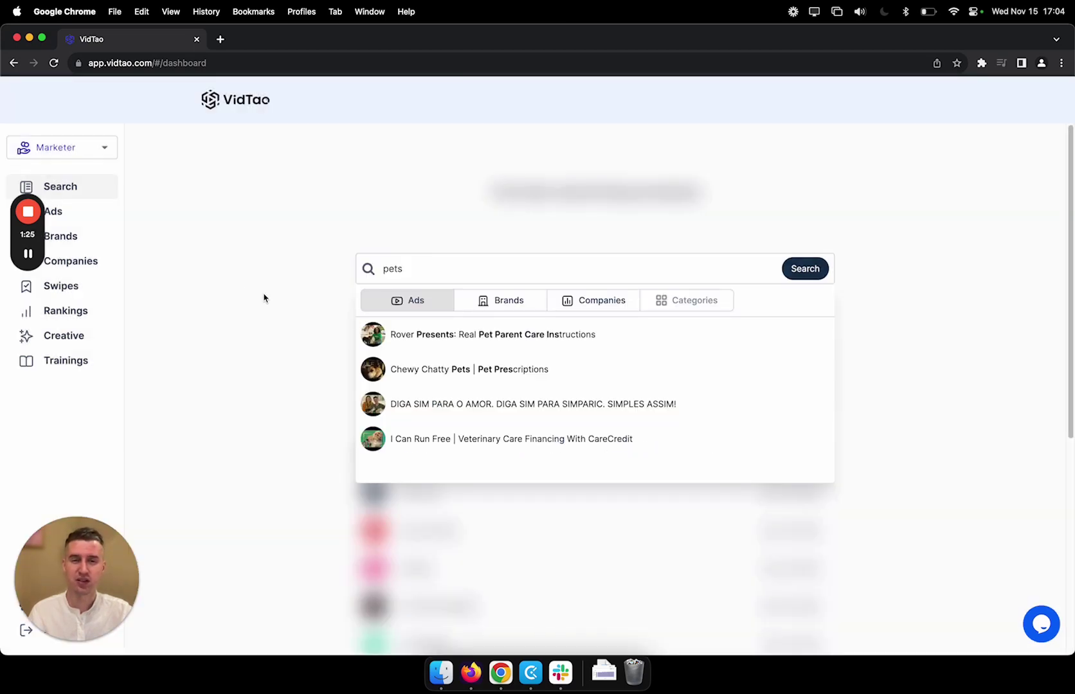
left_click(796, 273)
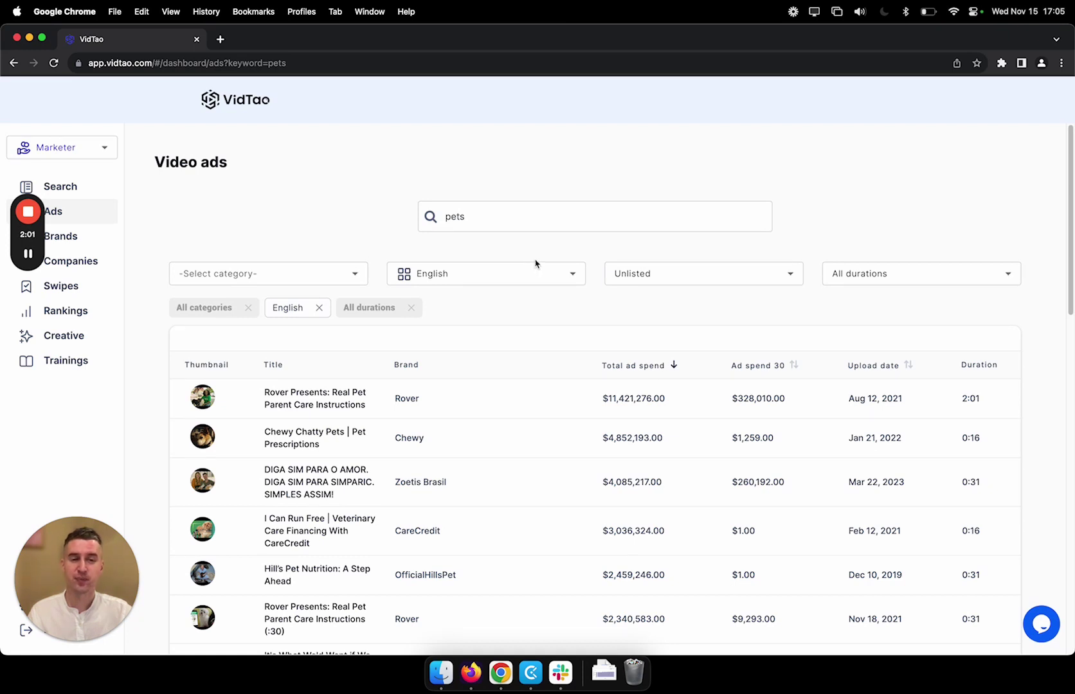
Step: Keep the English language and Unlisted visibility filters and delete the 'pets' search keyword
left_click(546, 279)
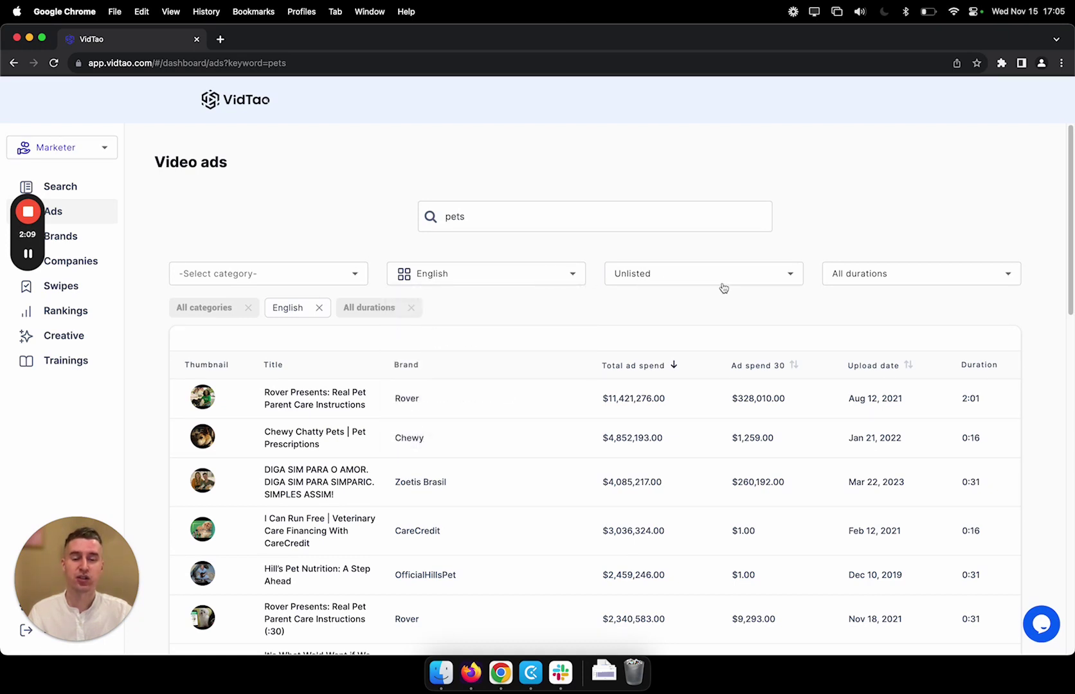
left_click(746, 281)
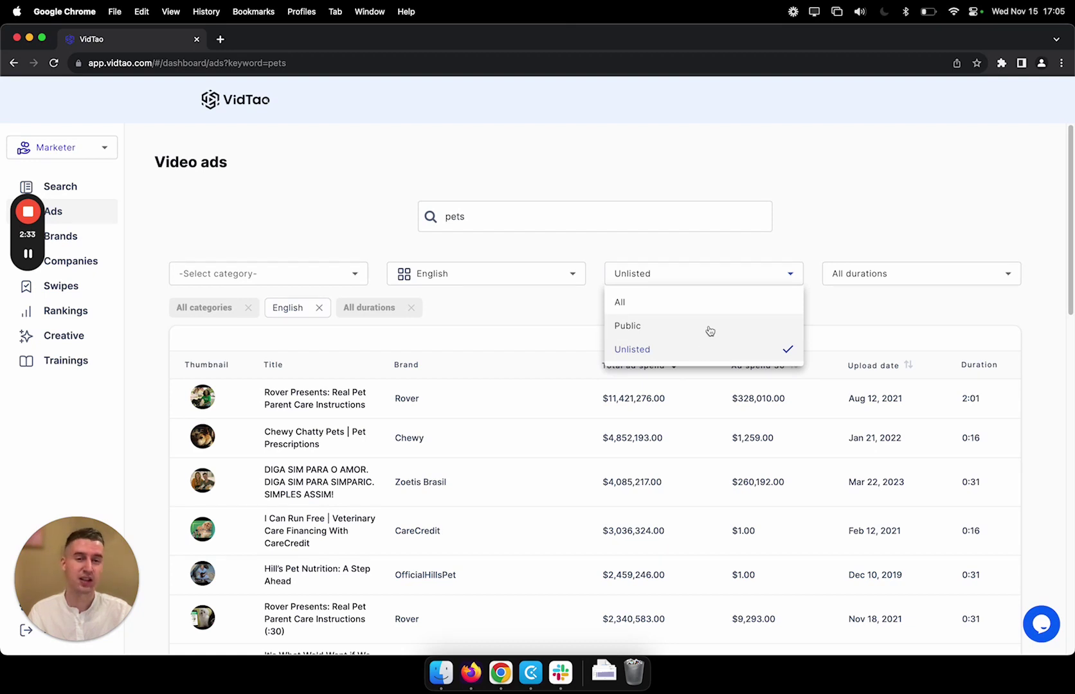
left_click(852, 305)
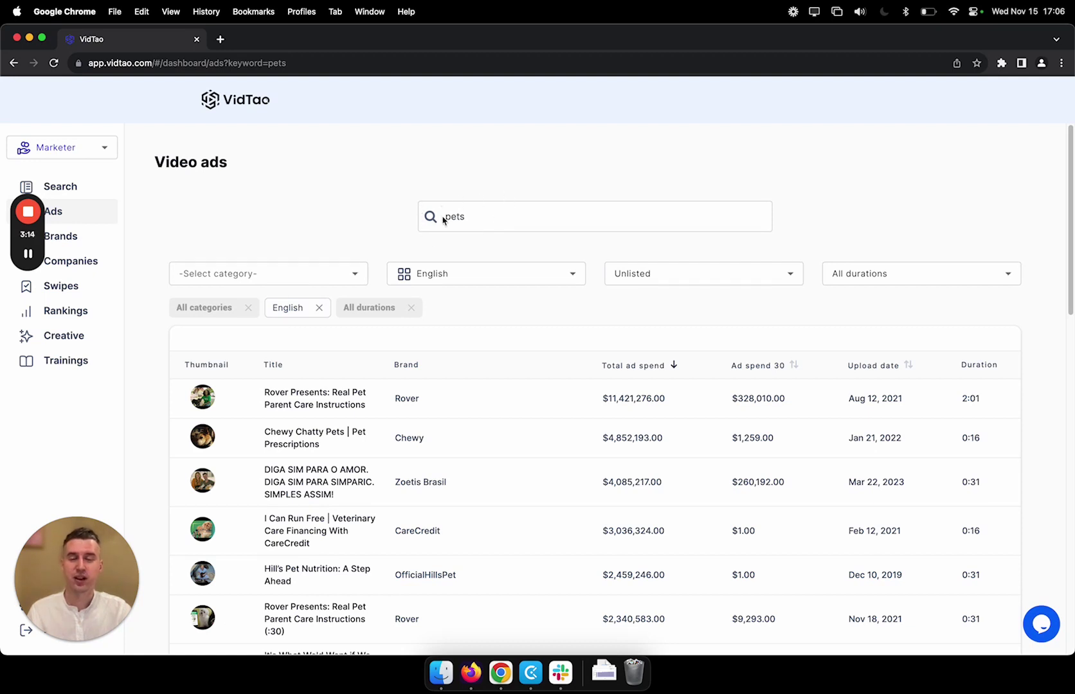
left_click_drag(509, 221, 398, 216)
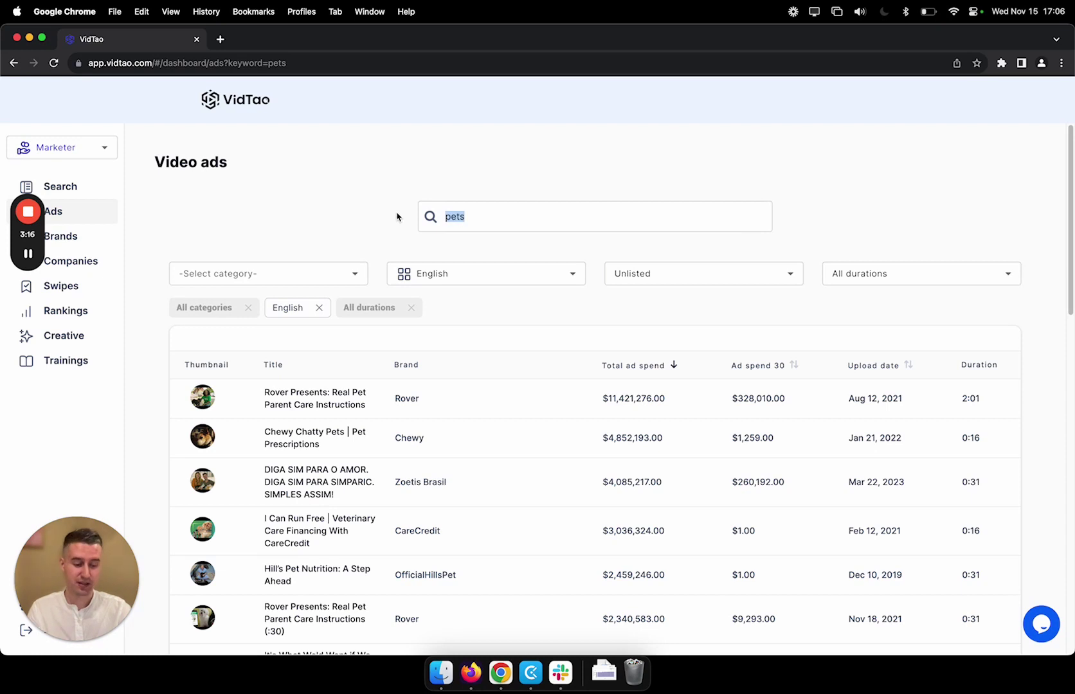
key("BackSpace")
Step: Filter the Video ads list to the Pets & Animals category, found by searching 'p'
left_click(336, 273)
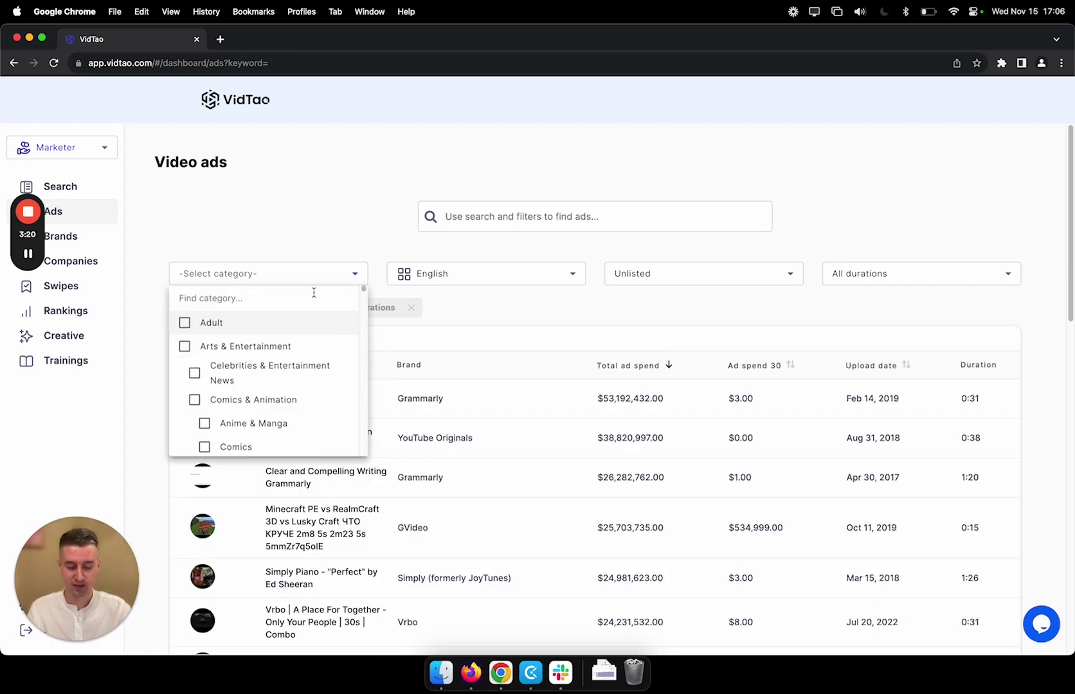
left_click(293, 298)
type("pets")
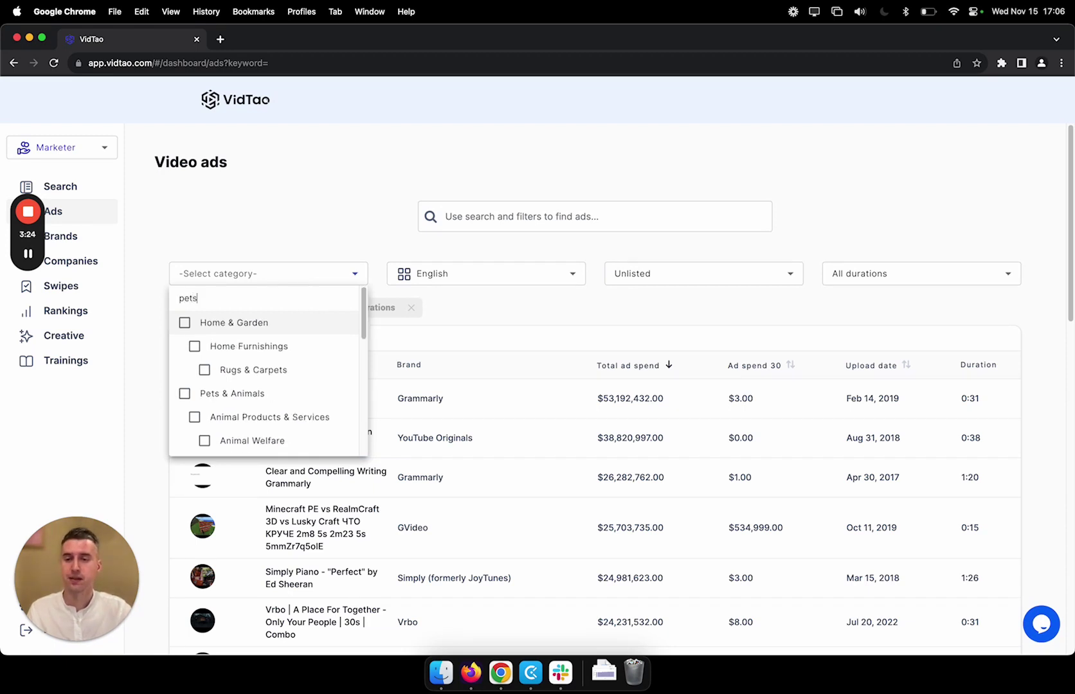
left_click(267, 394)
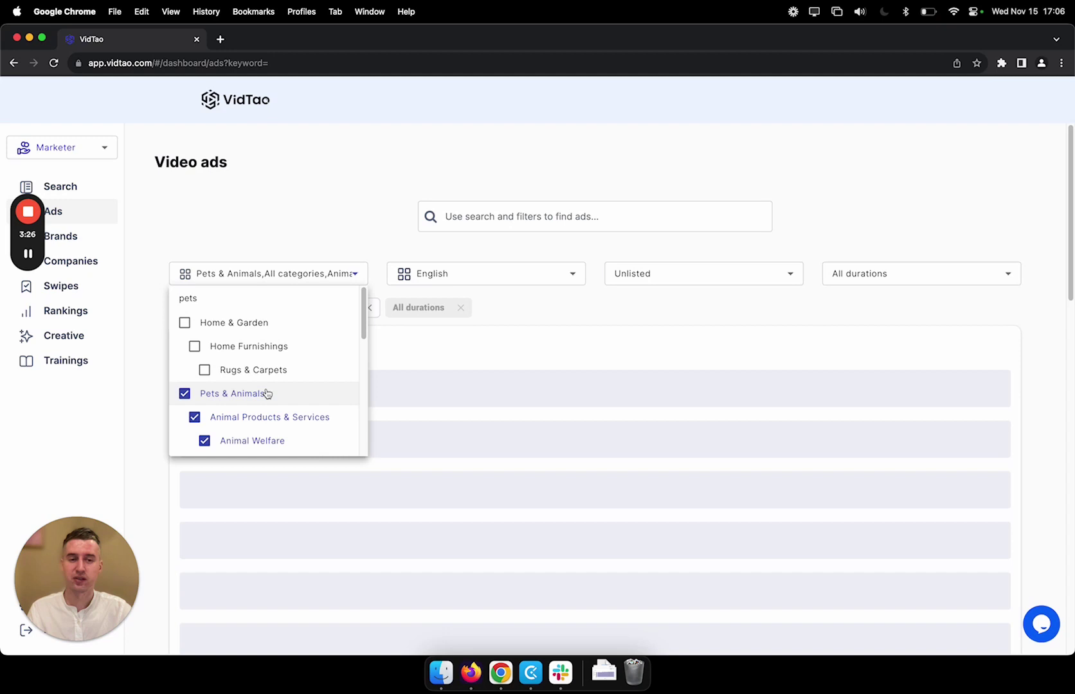
left_click(368, 214)
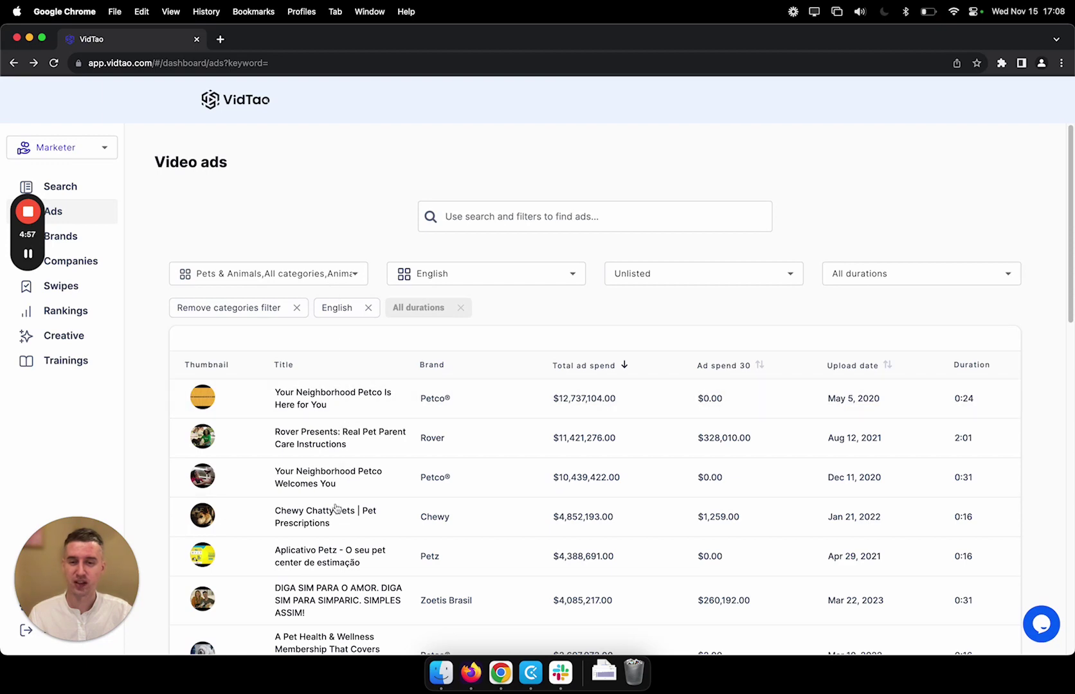
Step: Open the full info page of Chewy's 'Chatty Pets | Pet Prescriptions' ad and toggle its spend chart between 30 days and Total
left_click(344, 524)
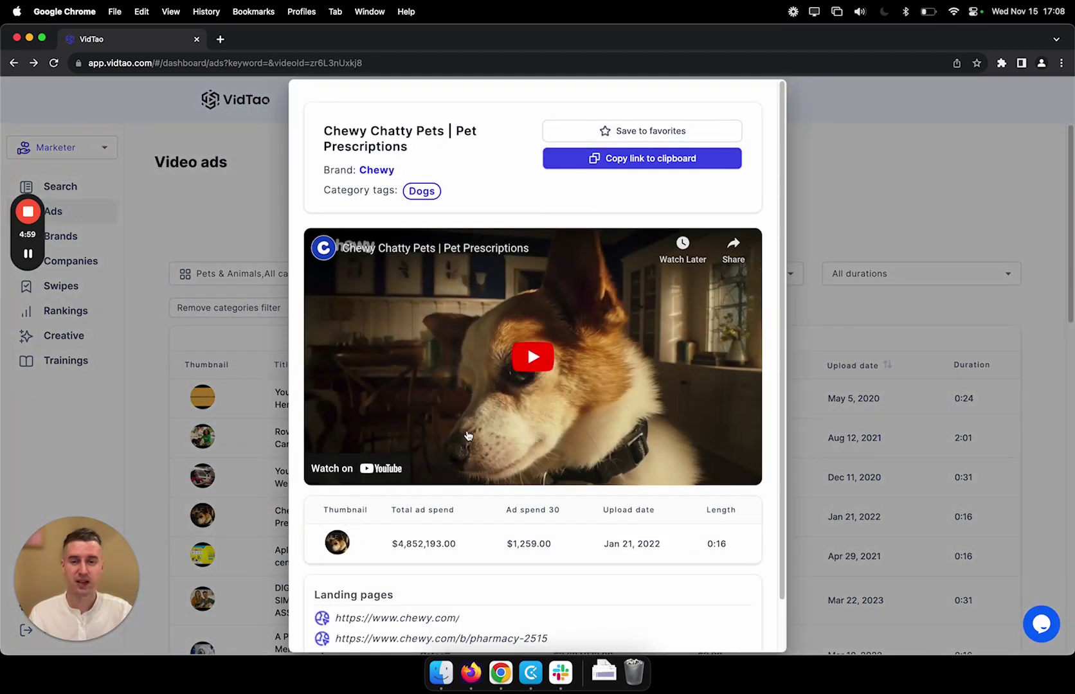
scroll(508, 379, "down", 2)
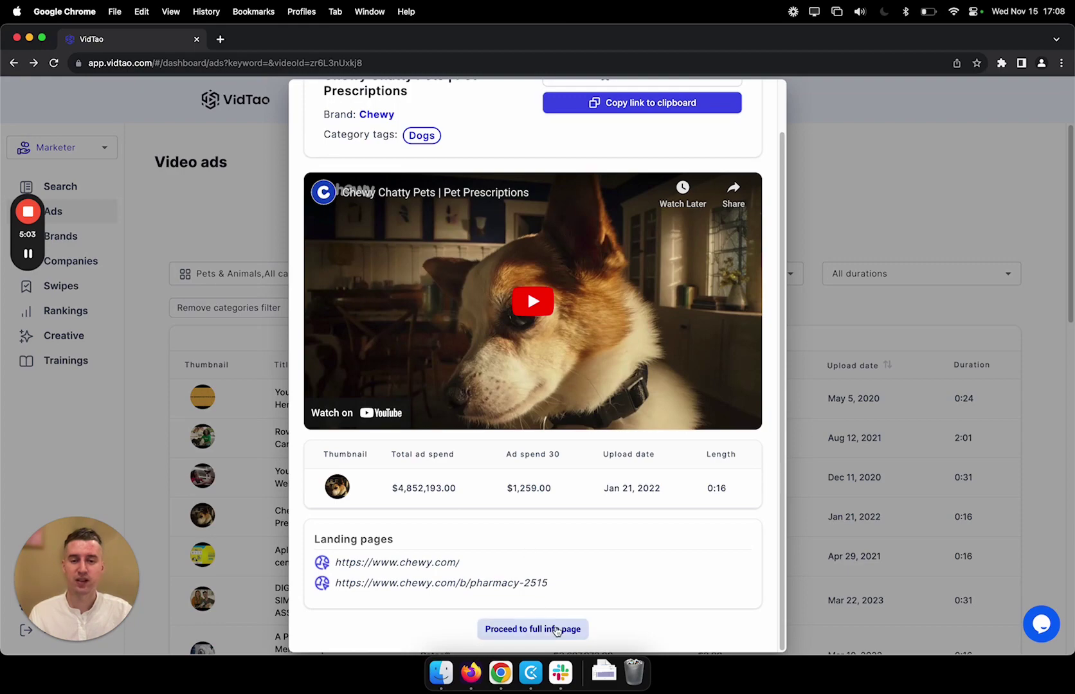
left_click(553, 629)
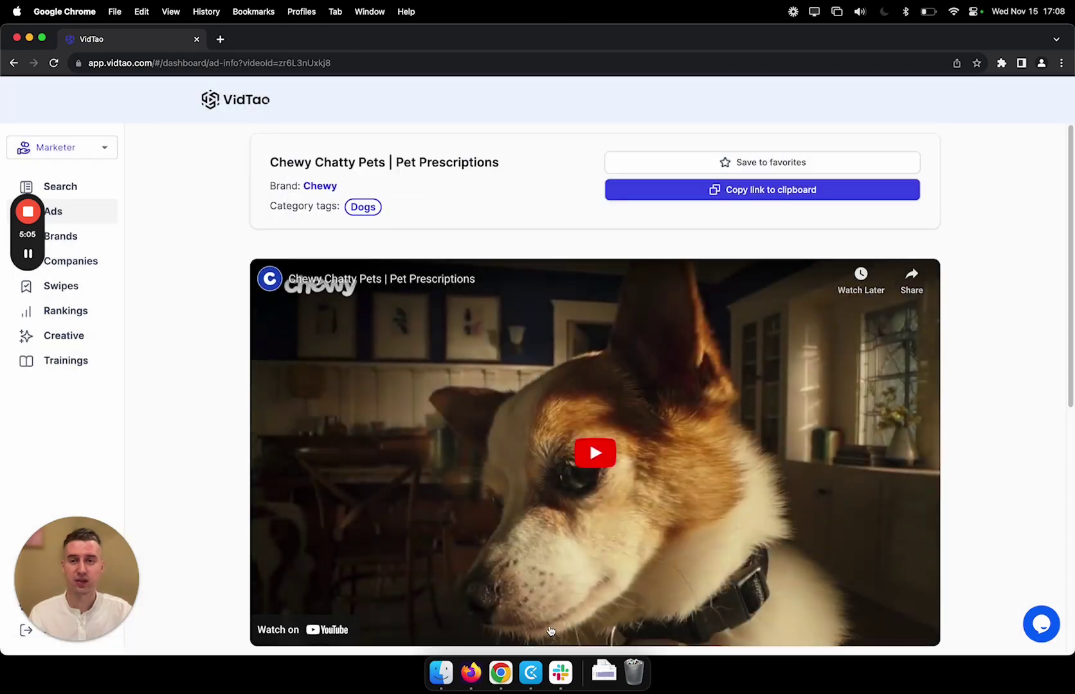
scroll(693, 373, "down", 7)
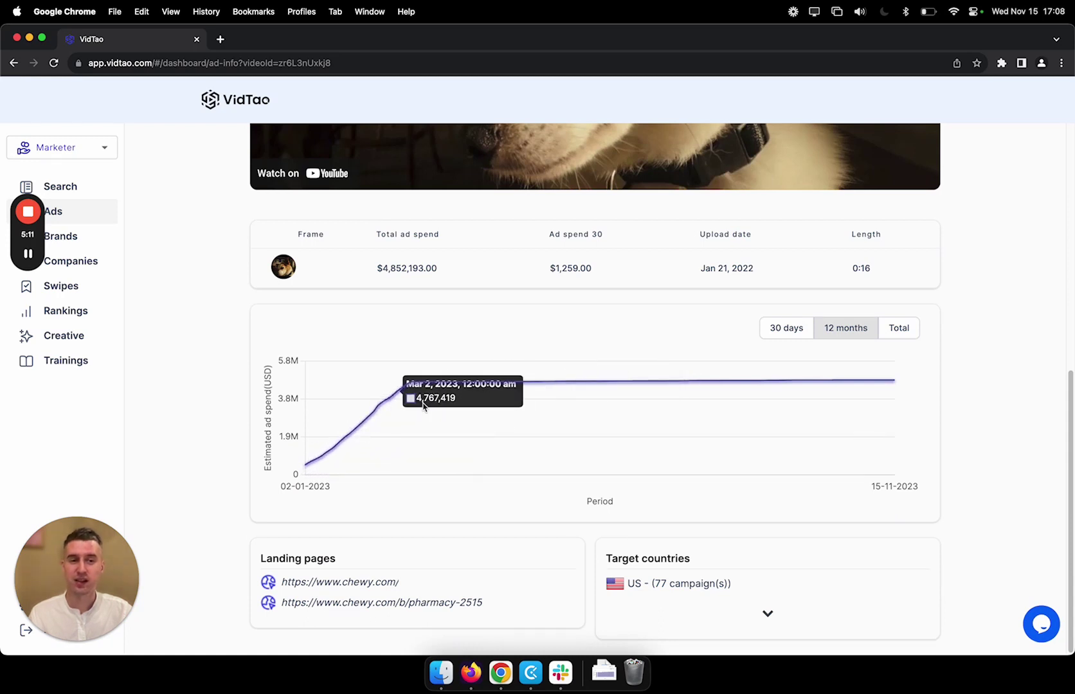
left_click(797, 333)
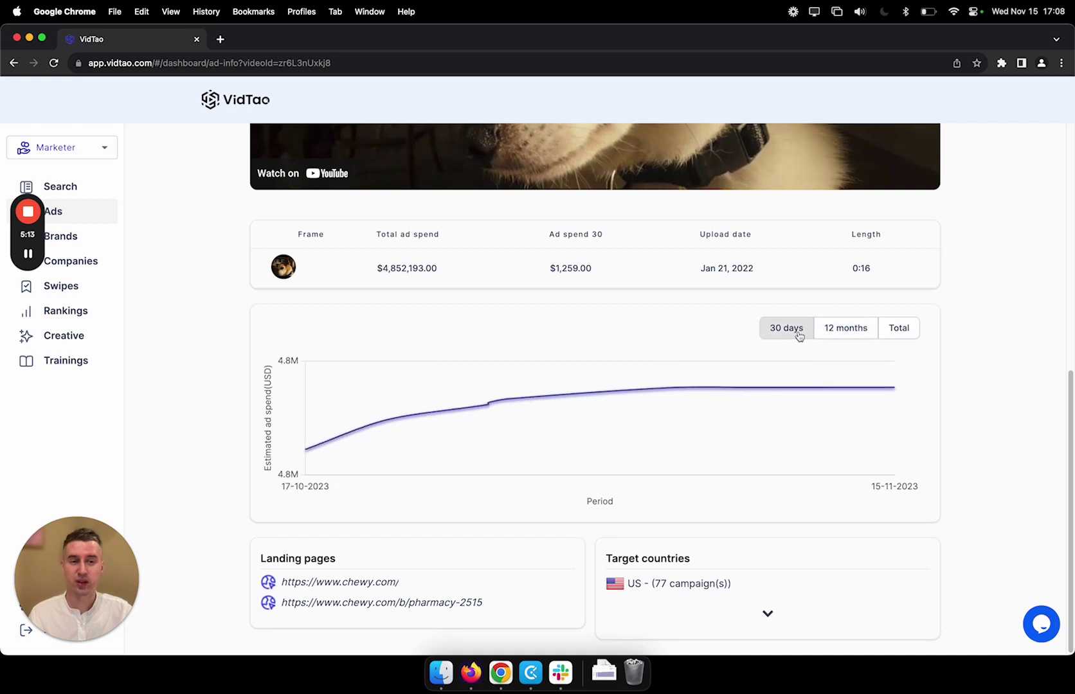
left_click(897, 329)
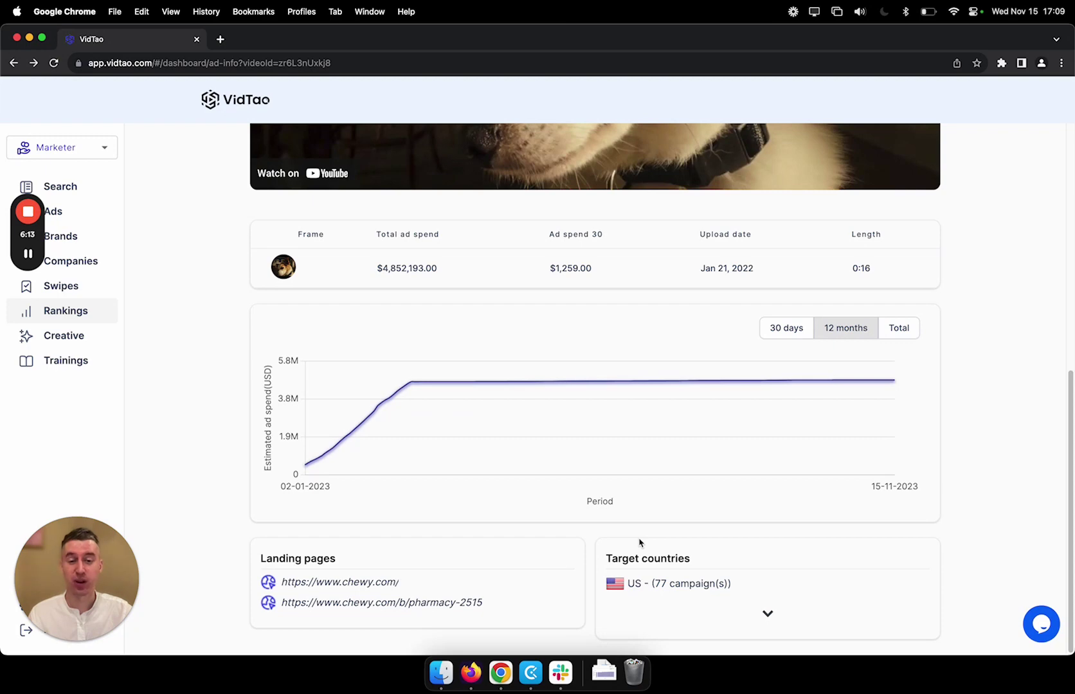
scroll(640, 544, "up", 10)
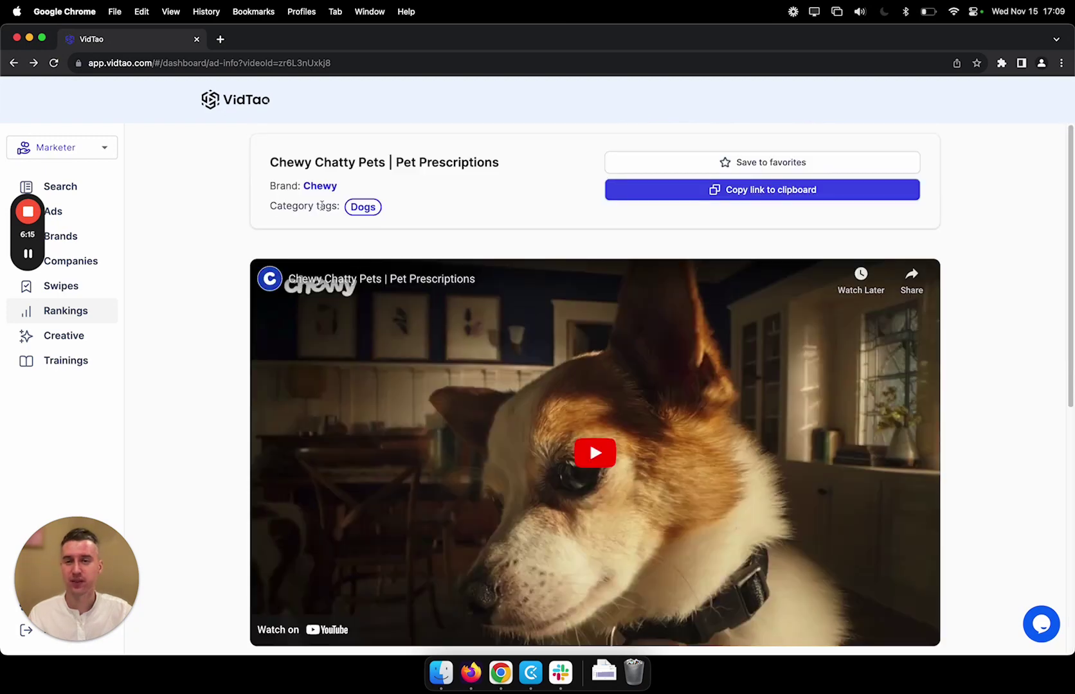
Step: Open Chewy's brand summary showing $31,256,558.00 365-day spend and global rank #315
left_click(320, 186)
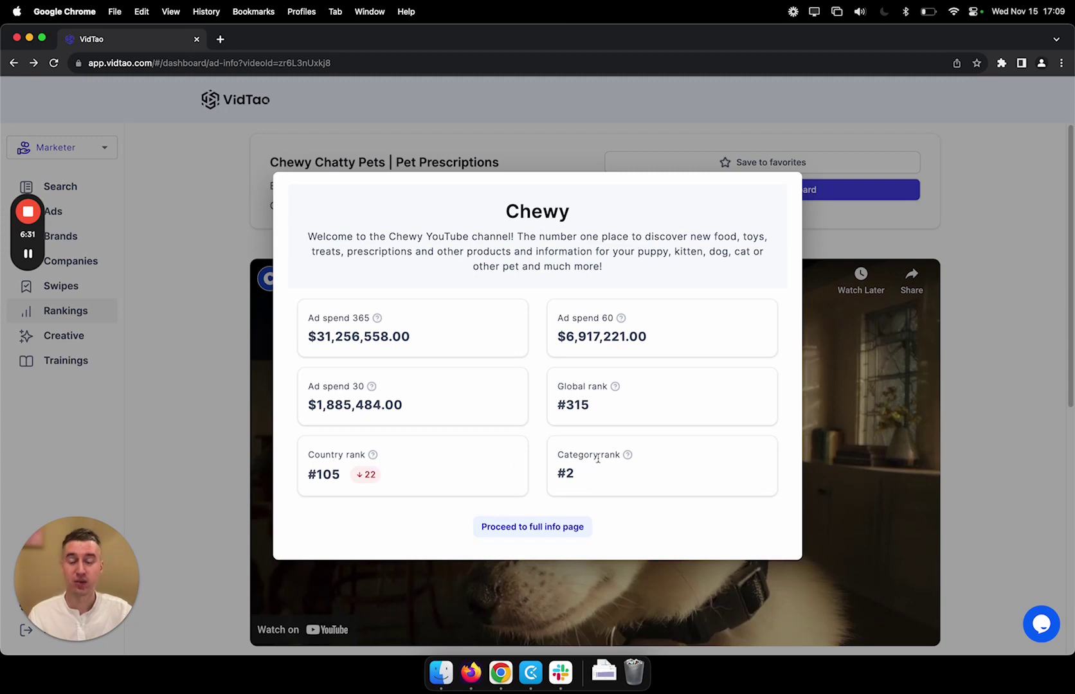
Step: Open Chewy's full brand page and view its ad spend chart for 30 days, then Total
left_click(536, 538)
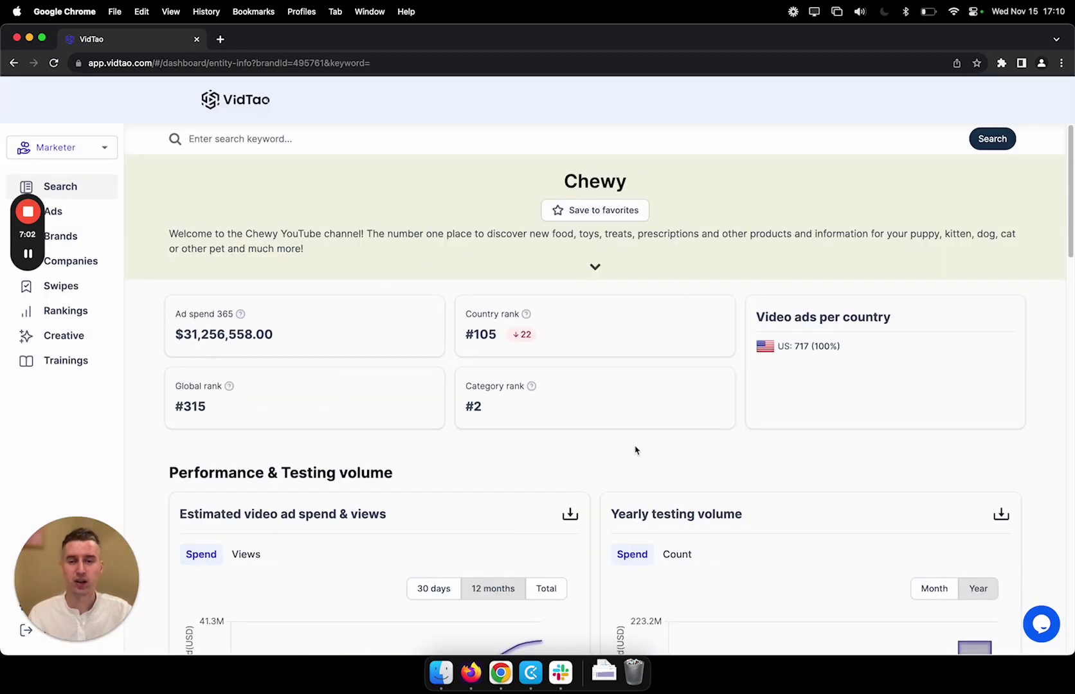
scroll(651, 442, "down", 5)
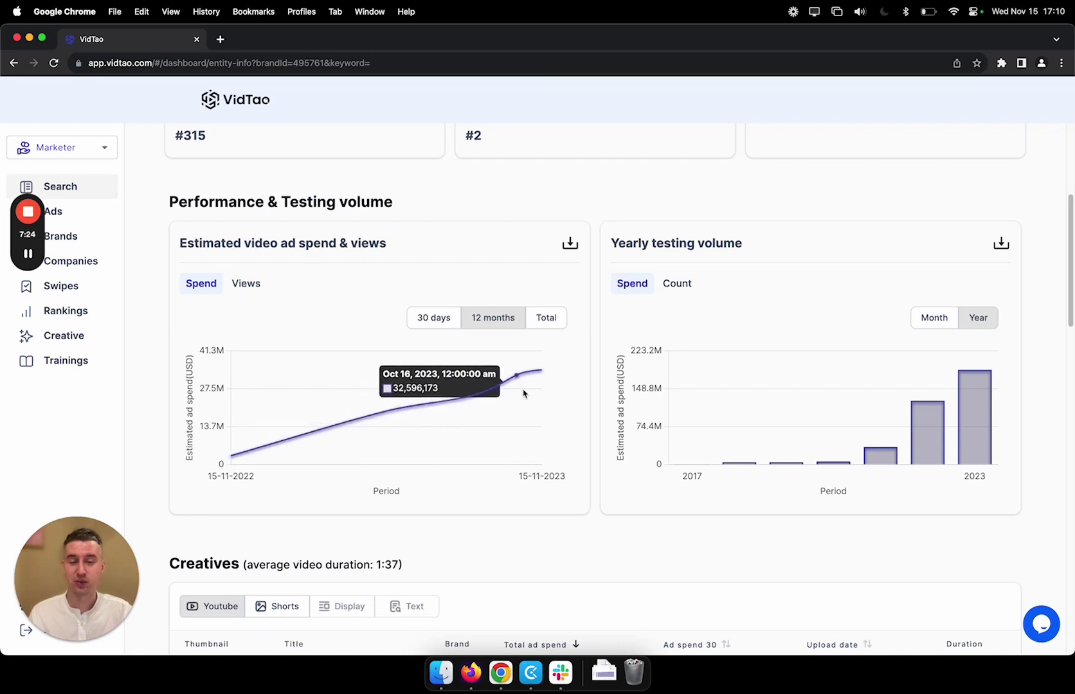
left_click(446, 317)
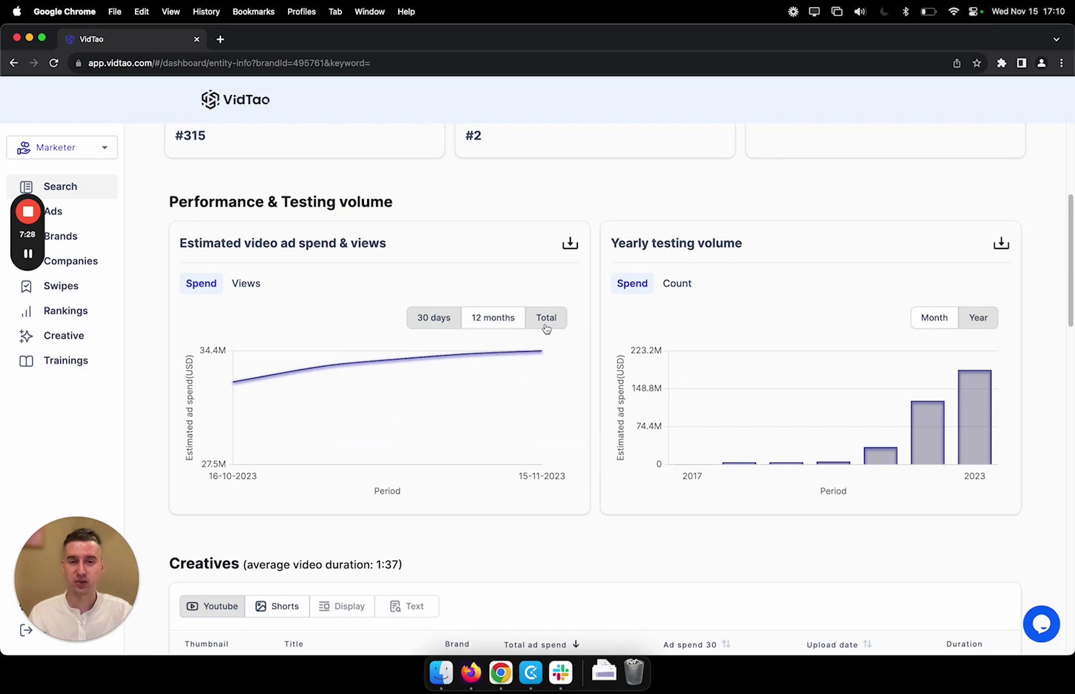
left_click(545, 323)
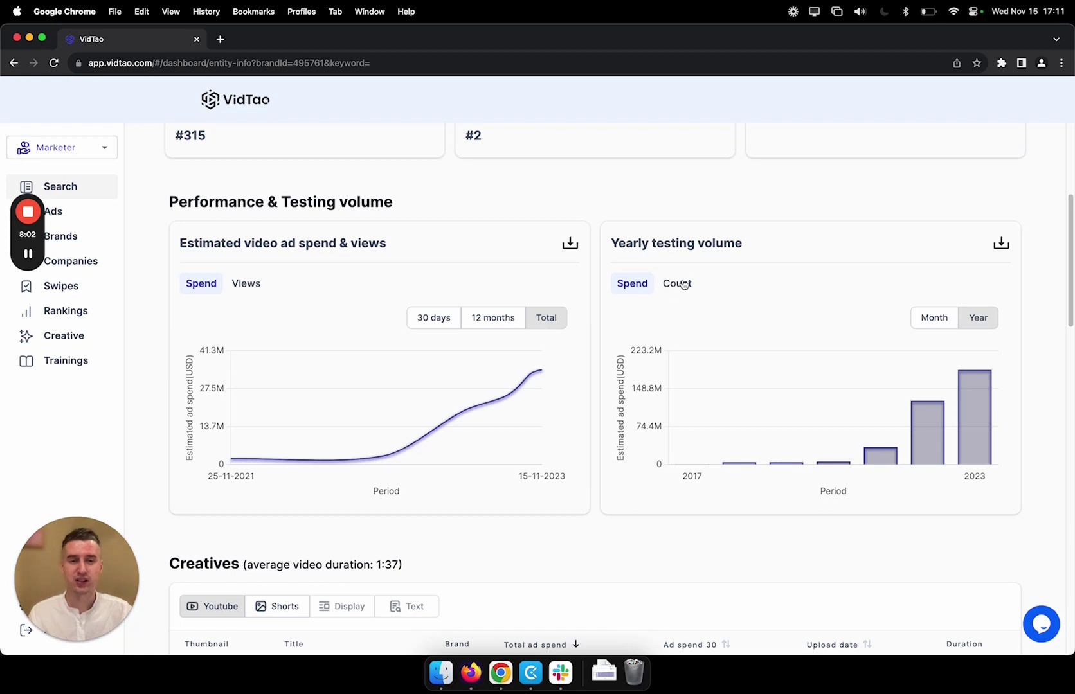
Step: Show Yearly testing volume as video counts and read the bars, including 185 videos in 2023
left_click(683, 286)
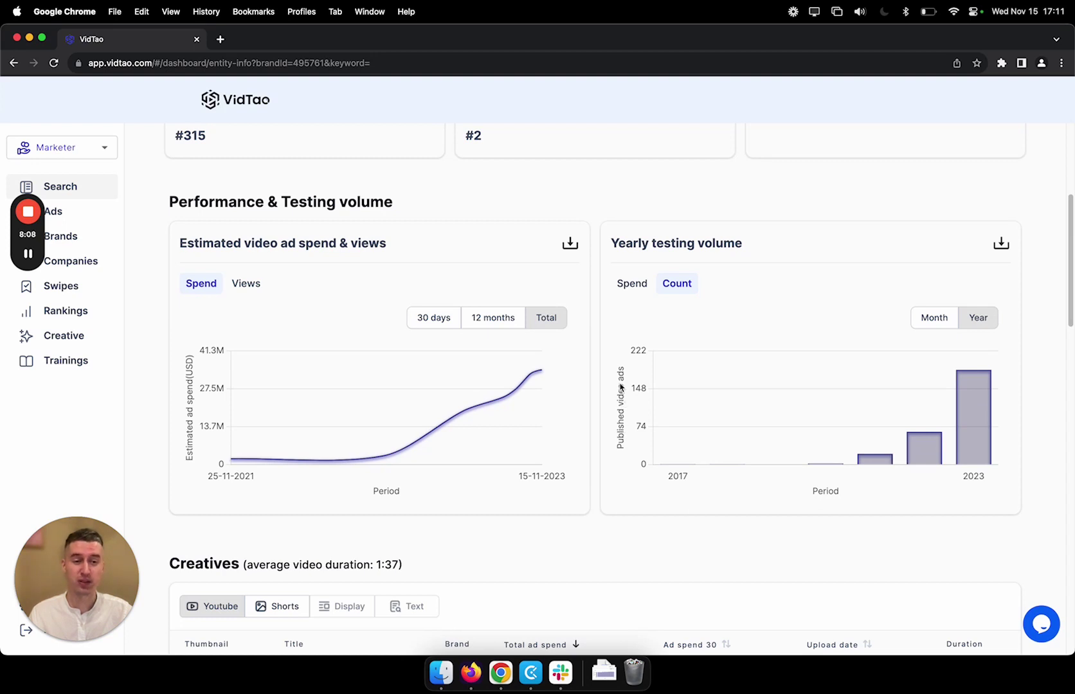
mouse_move(961, 432)
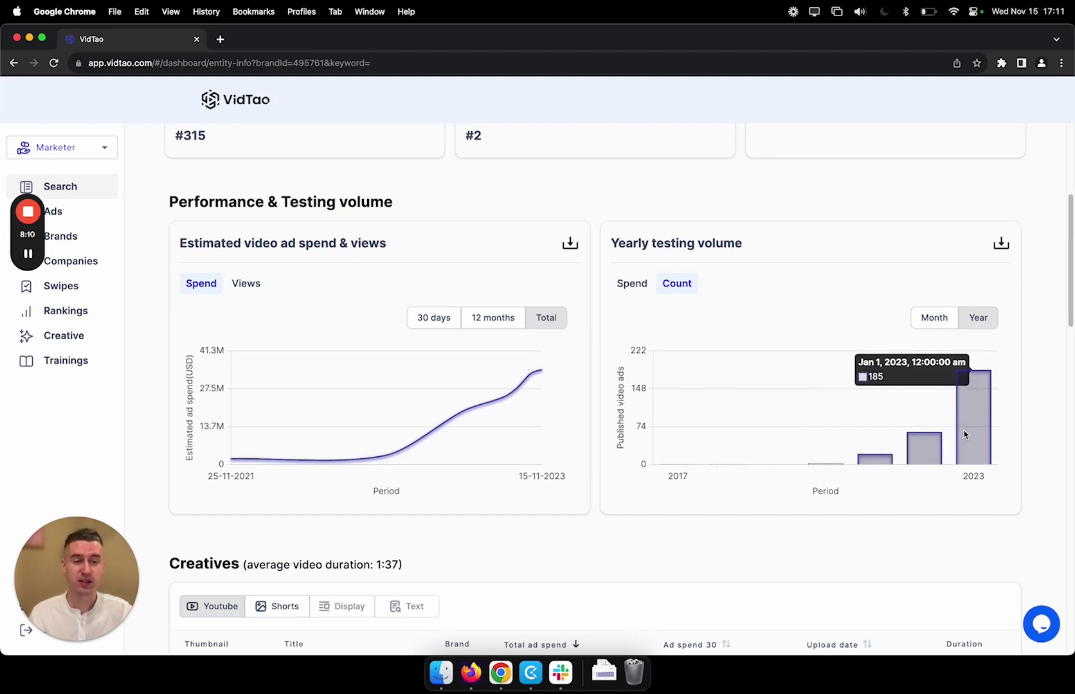
mouse_move(929, 448)
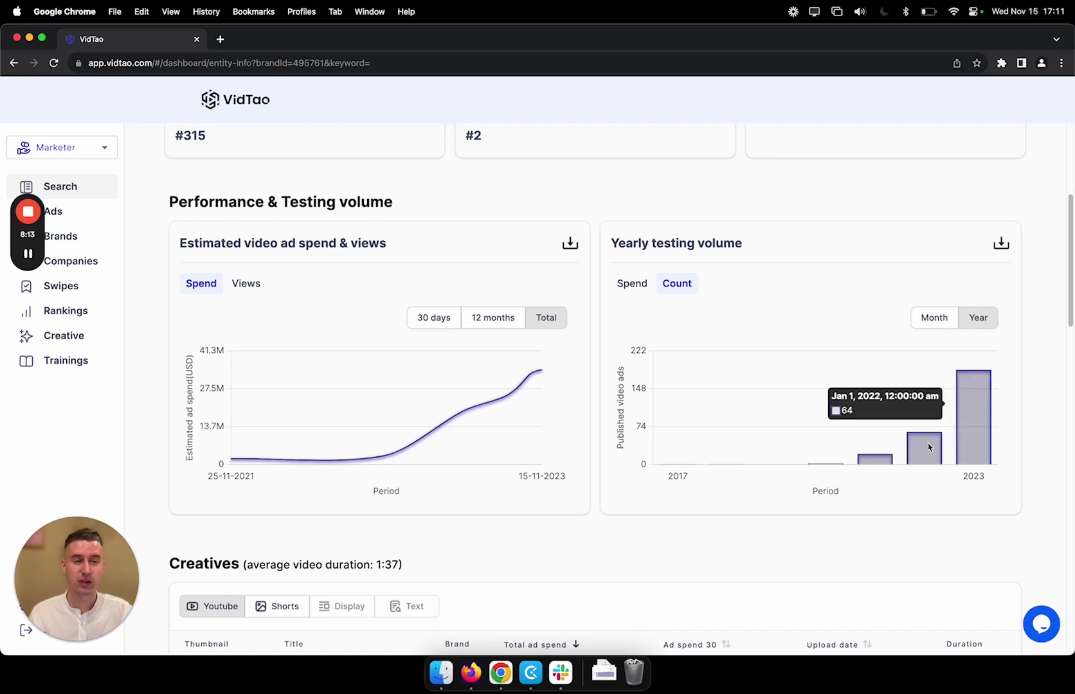
mouse_move(887, 464)
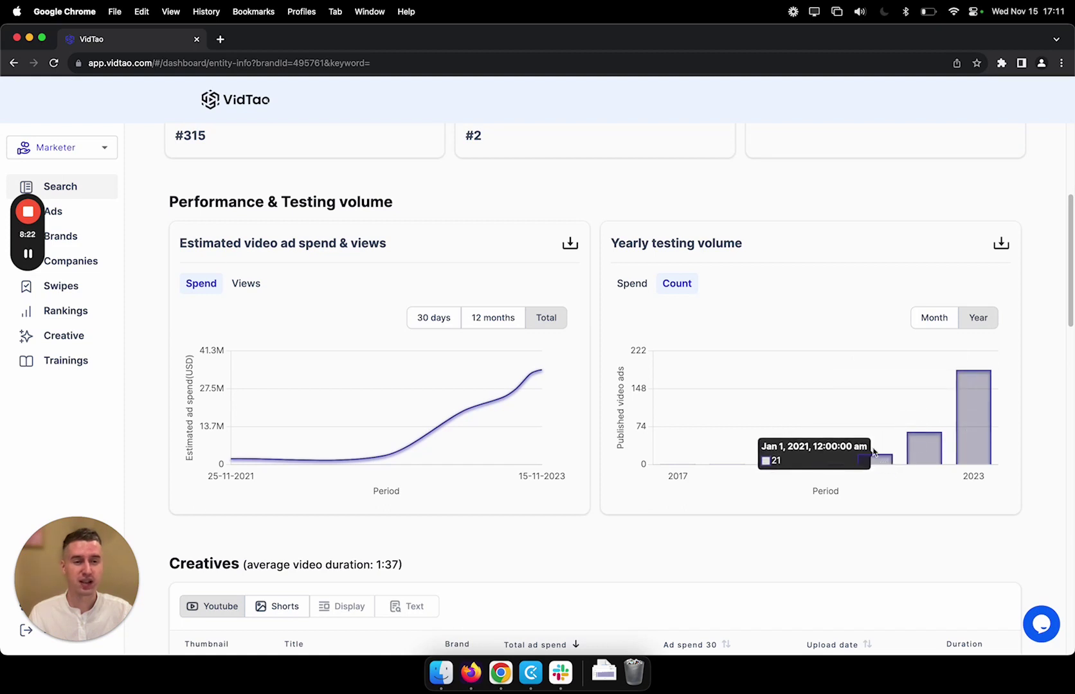
mouse_move(968, 394)
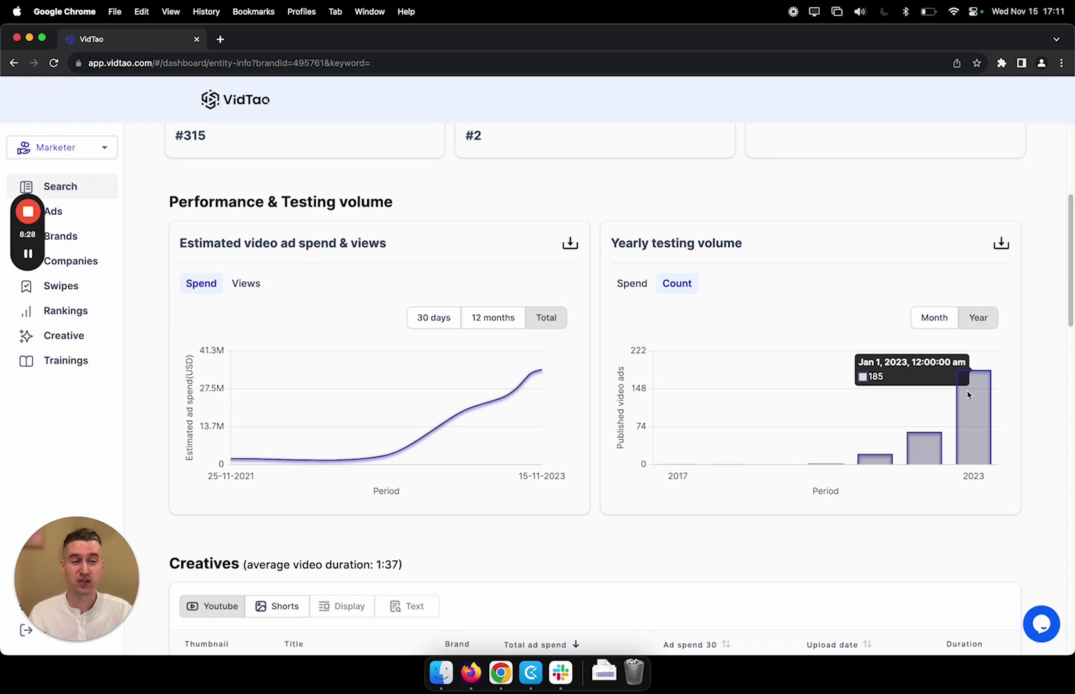
scroll(968, 395, "down", 5)
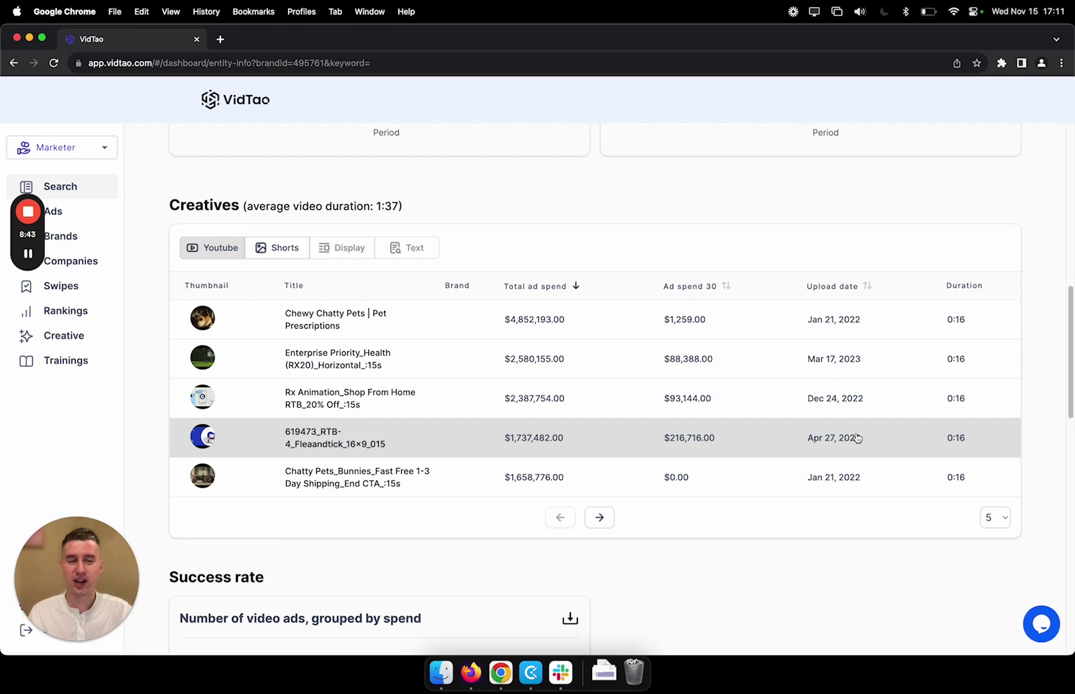
Step: Show 25 creatives per page in Chewy's Creatives table and scroll through it
left_click(995, 517)
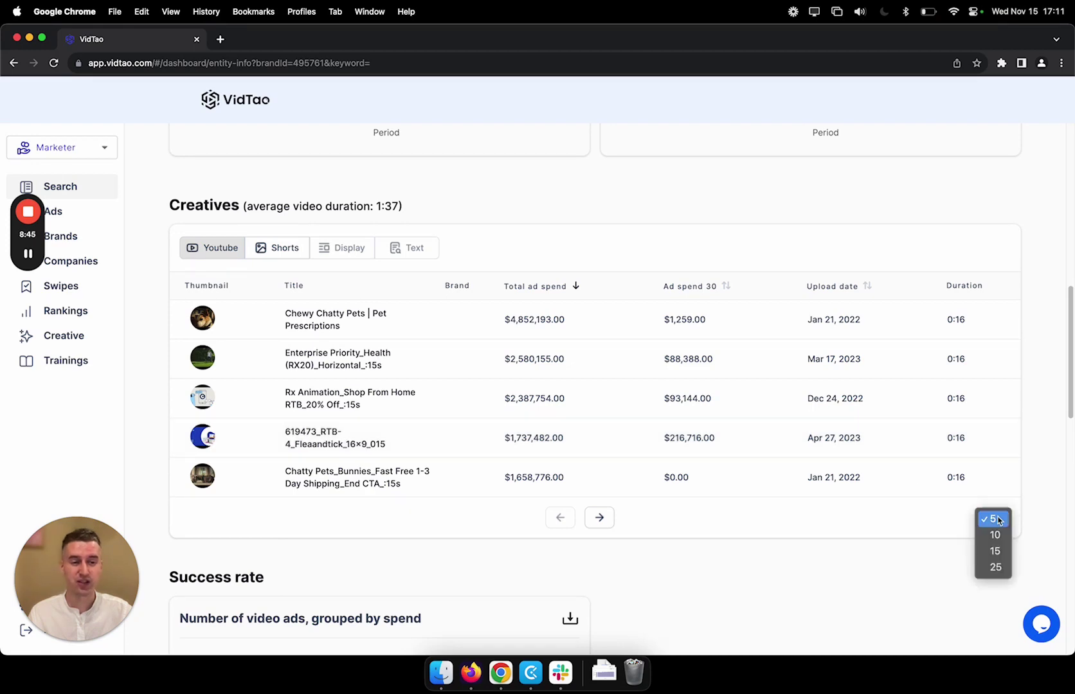
left_click(995, 567)
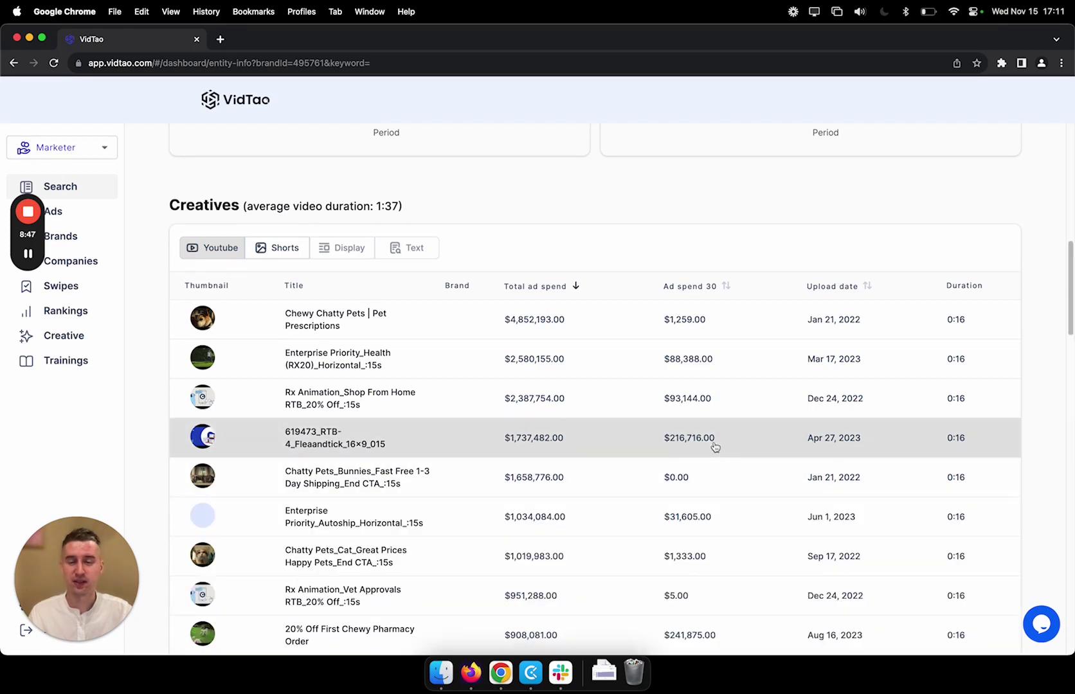
scroll(715, 447, "down", 1)
scroll(715, 447, "down", 9)
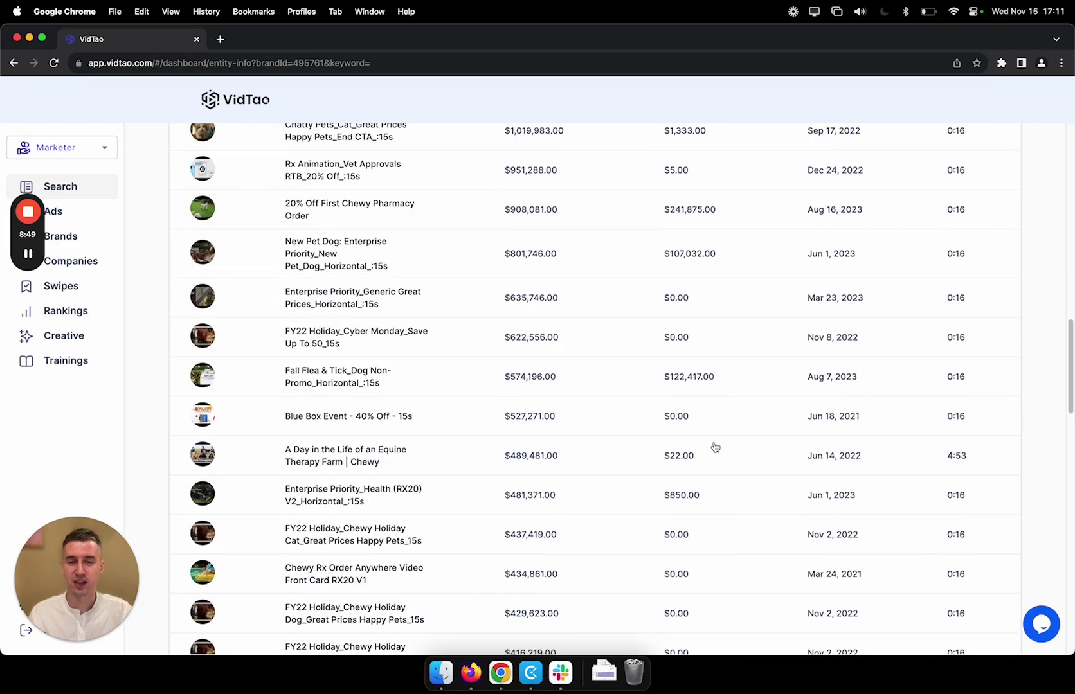
scroll(715, 447, "down", 4)
scroll(715, 447, "up", 14)
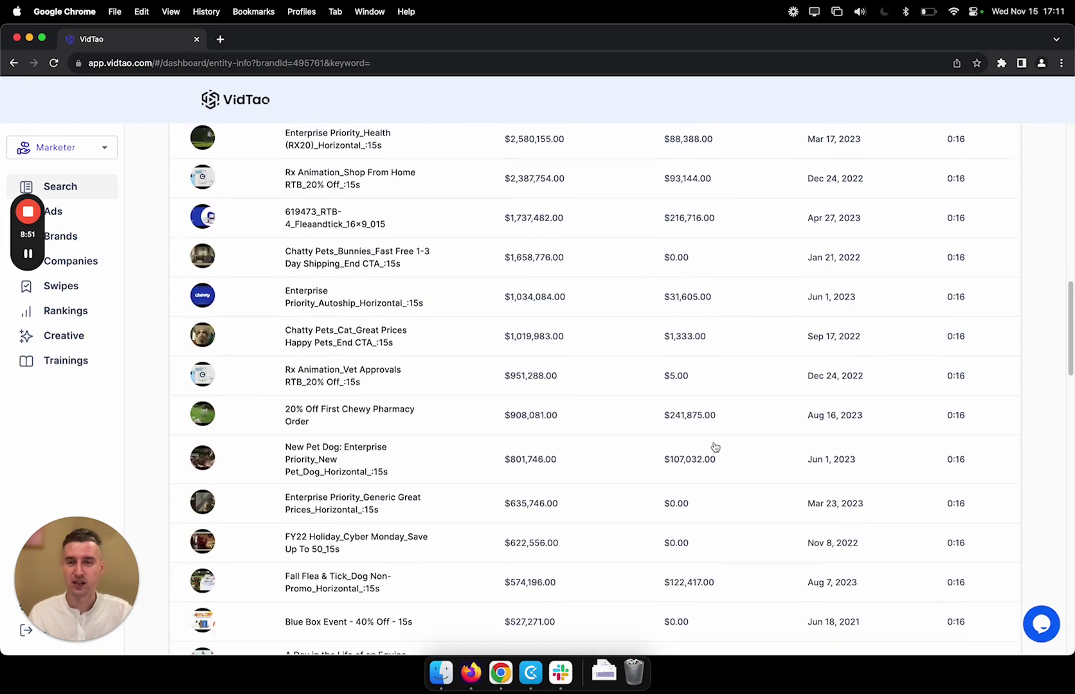
Step: Switch the Creatives table to Shorts and scroll down to the Success rate breakdown
left_click(281, 299)
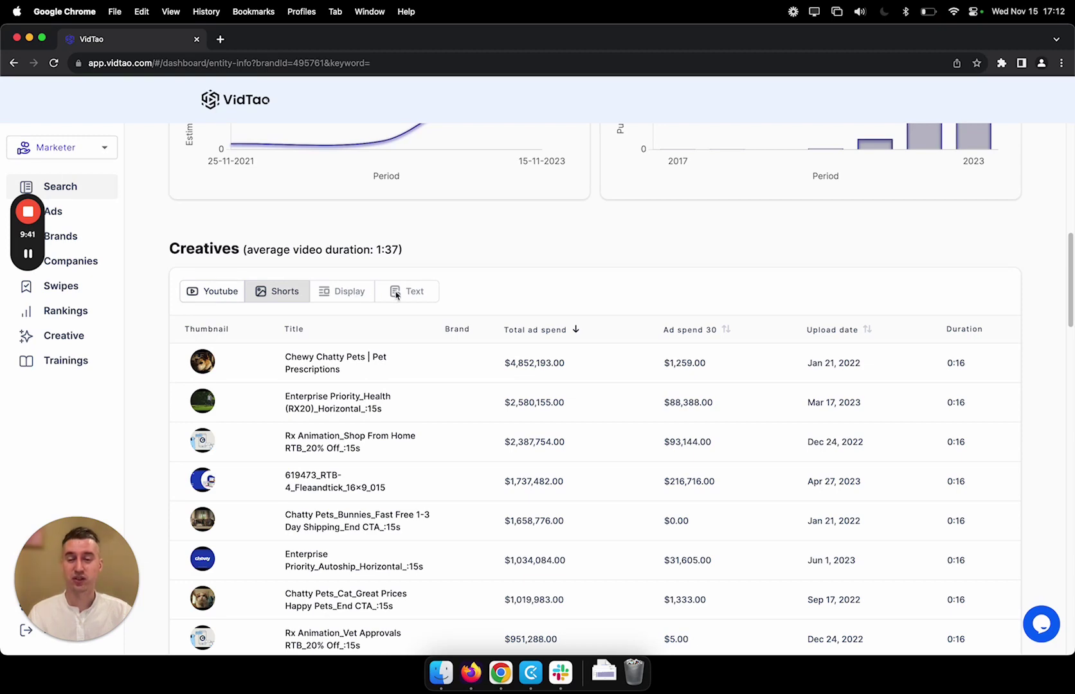
scroll(415, 346, "down", 10)
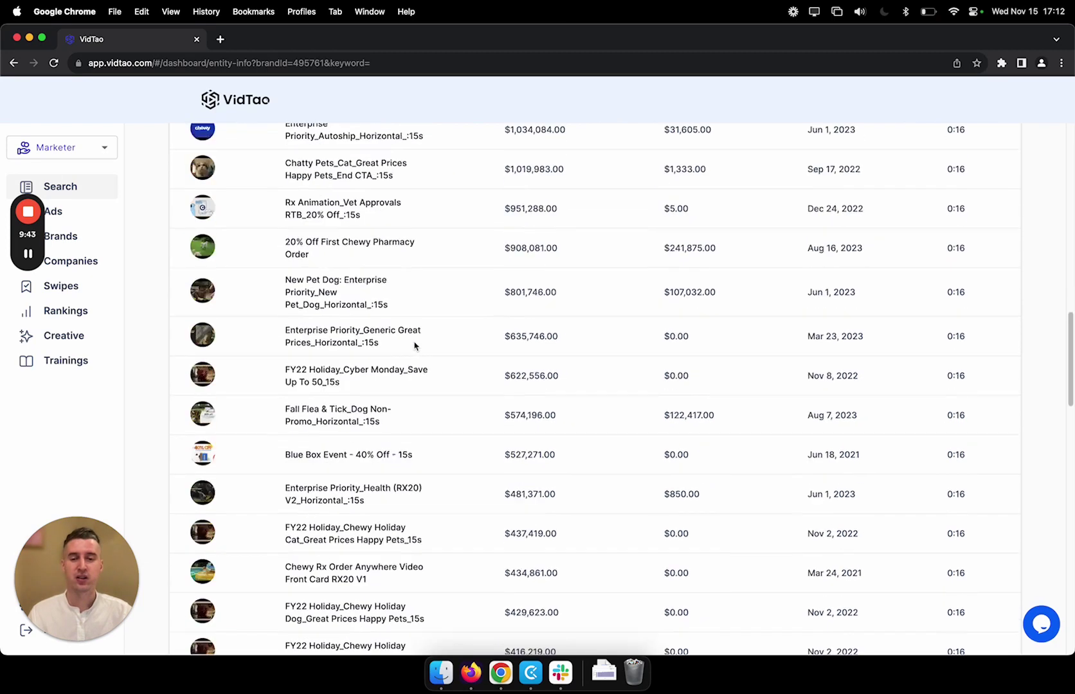
scroll(415, 346, "down", 10)
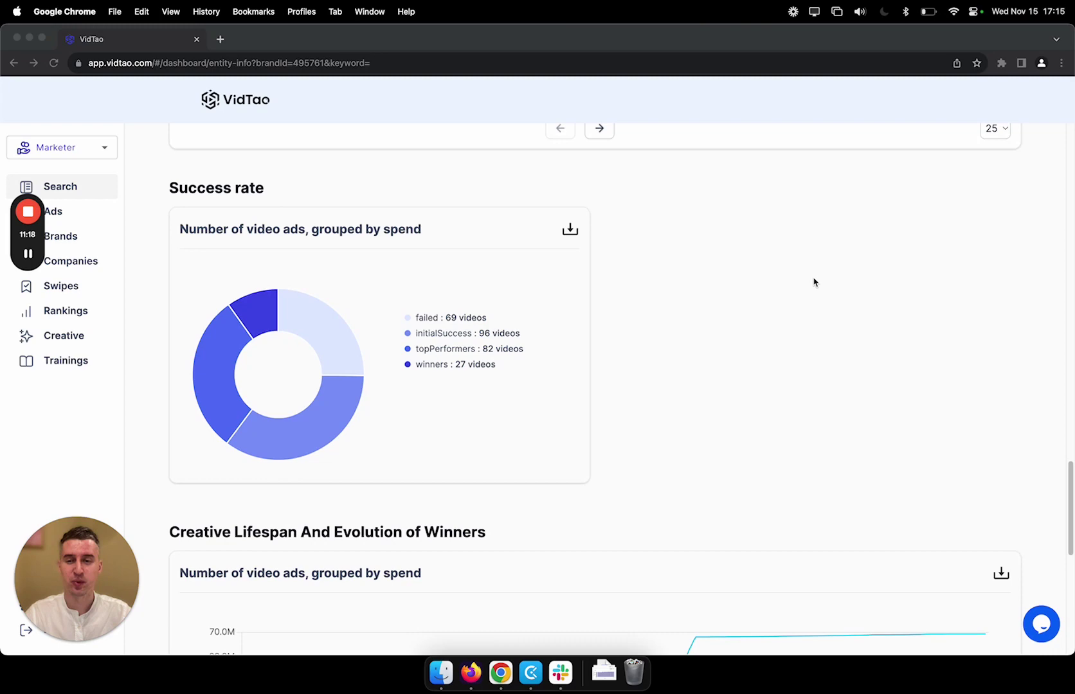
Step: Read the winners' lines on Chewy's Creative Lifespan chart, led by a video near 70M views
scroll(814, 282, "down", 6)
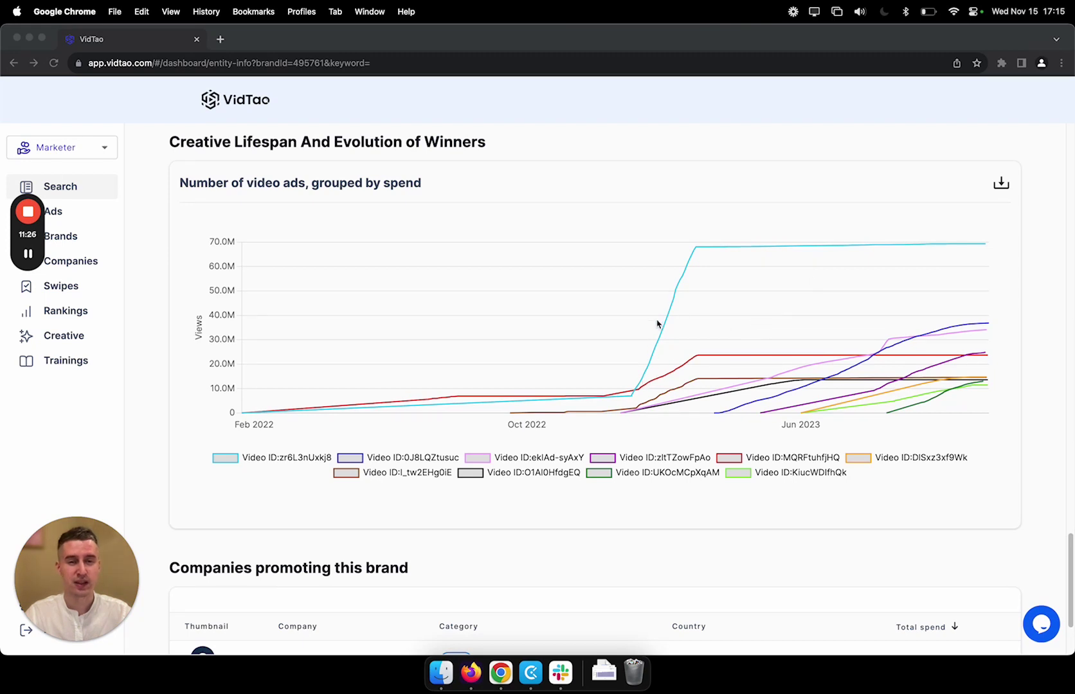
left_click(671, 306)
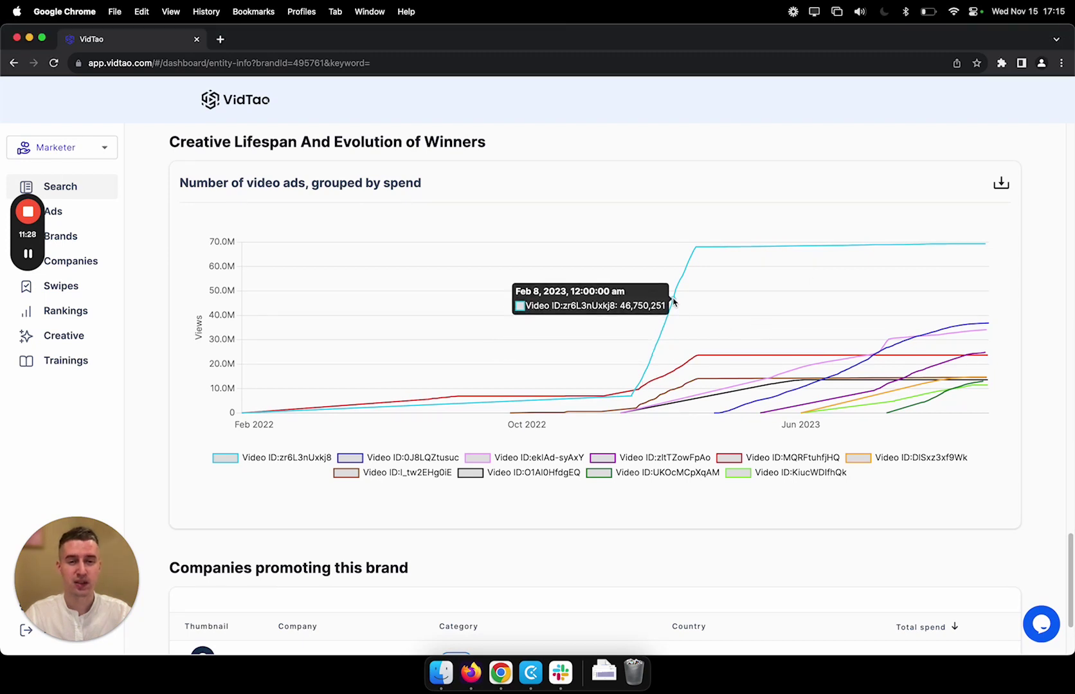
mouse_move(685, 373)
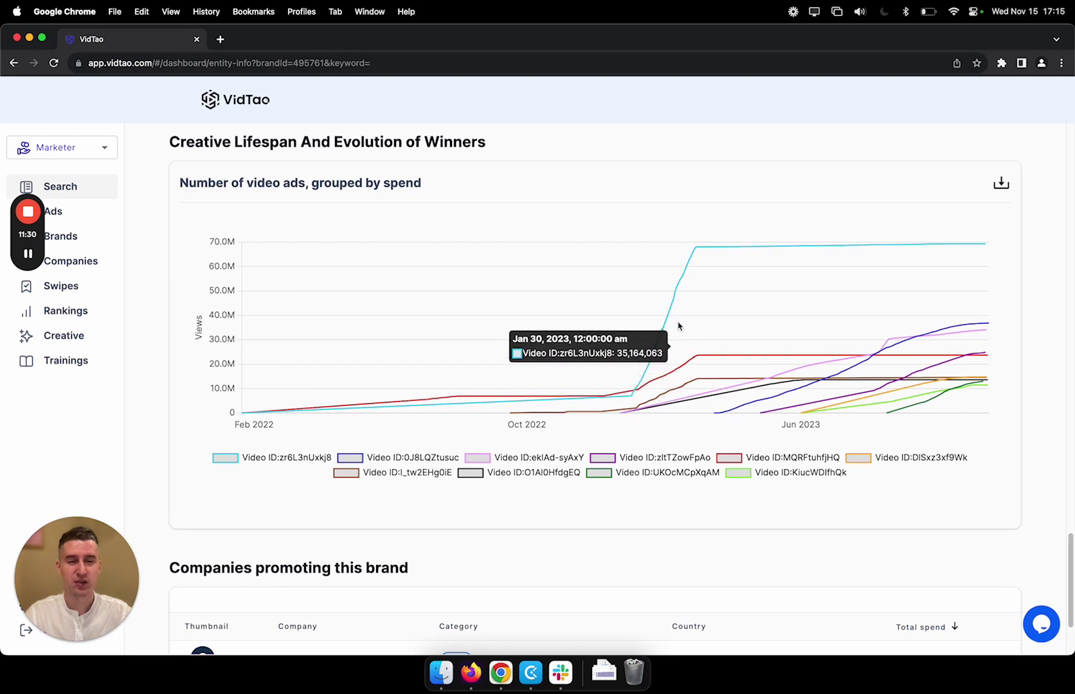
mouse_move(683, 281)
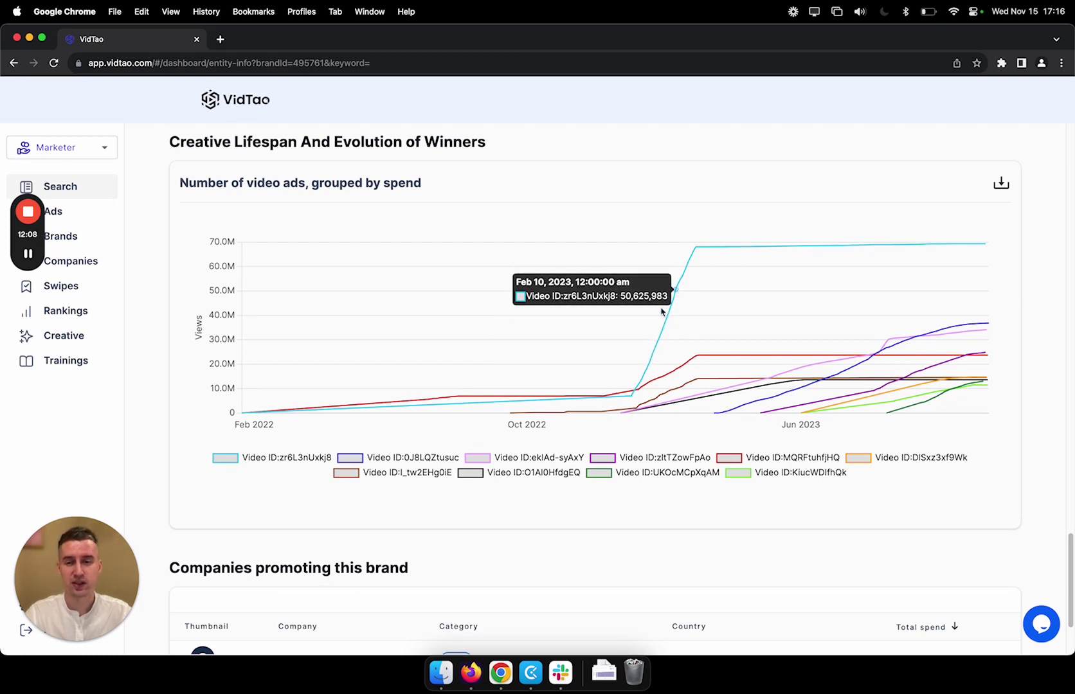
Step: Open the top Chewy Chatty Pets video ad, play it briefly, pause it, and close its detail view
left_click(302, 460)
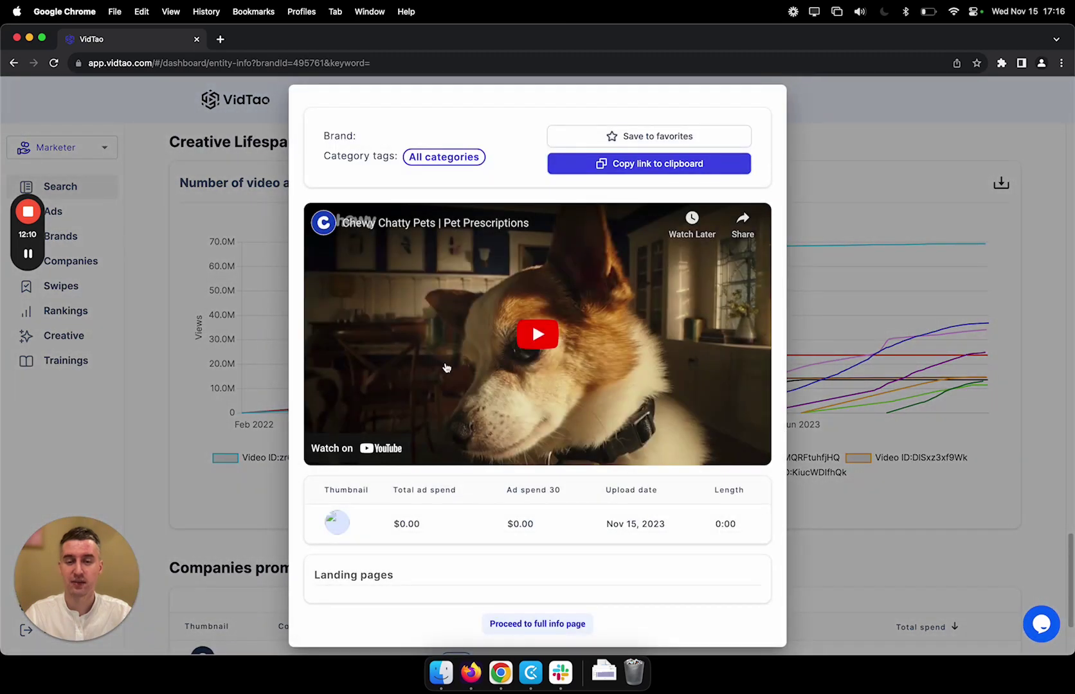
left_click(527, 360)
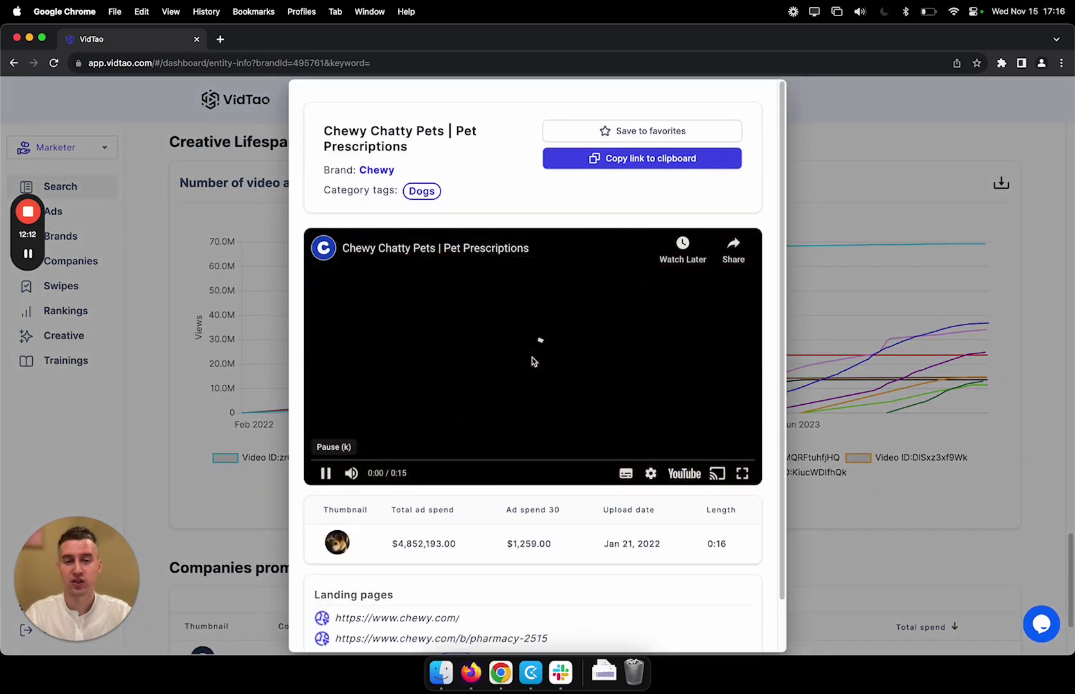
left_click(532, 361)
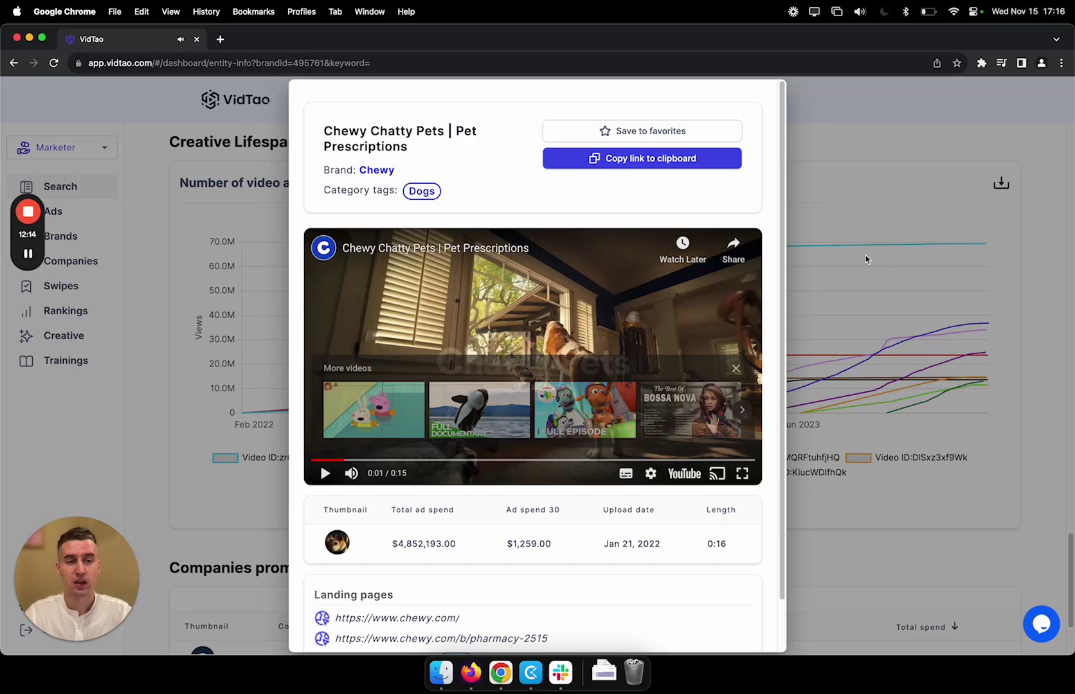
left_click(864, 255)
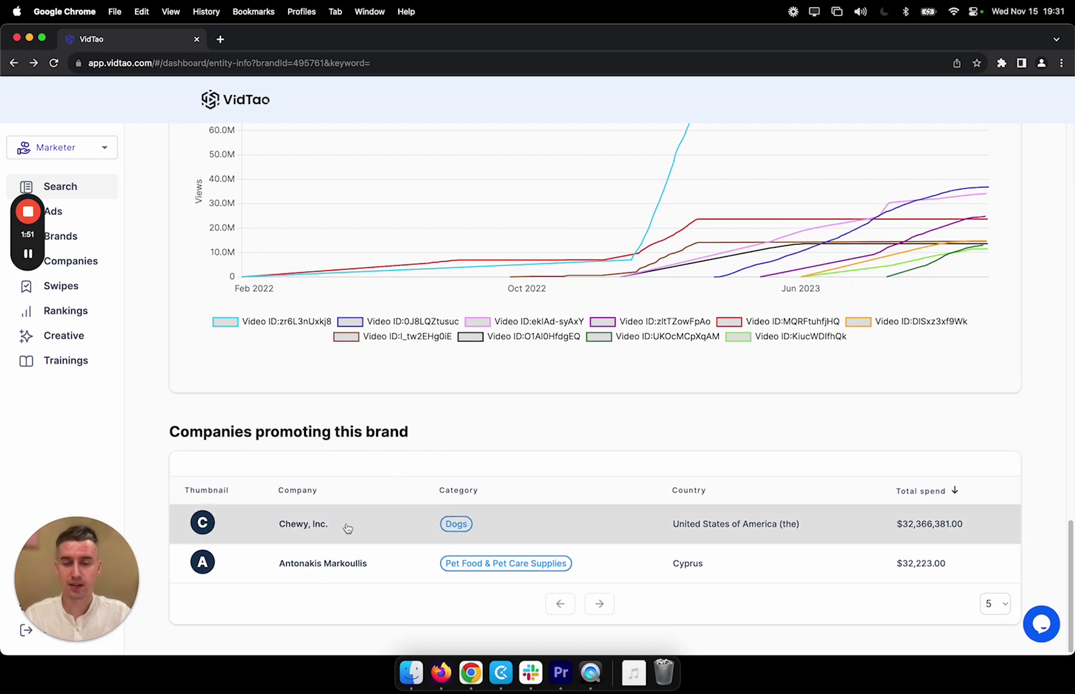
Step: Open the Chewy, Inc. row's summary and proceed to its full company info page
left_click(301, 527)
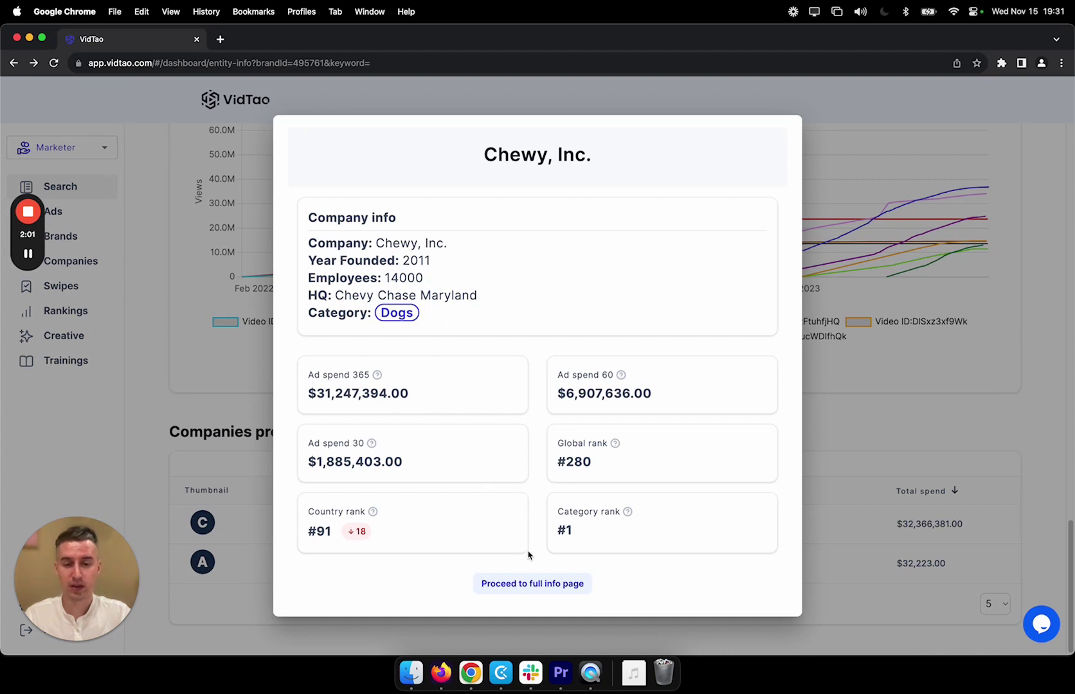
left_click(513, 583)
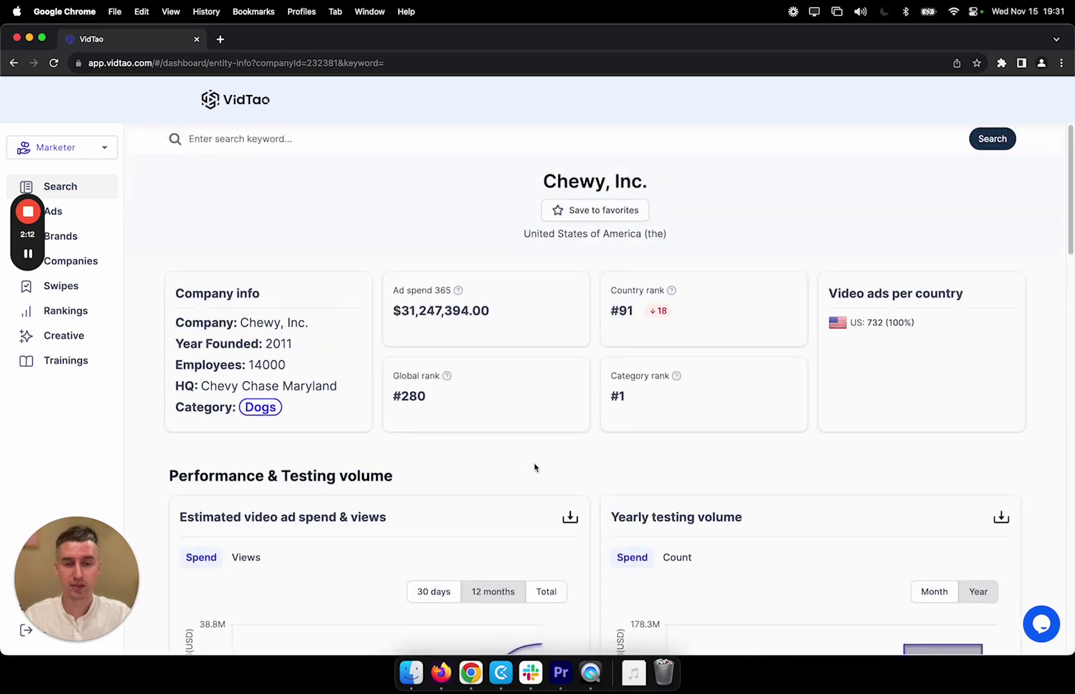
Step: Switch Chewy, Inc.'s Creatives from Youtube to Display, then scroll to the brands list led by Chewy
scroll(535, 468, "down", 6)
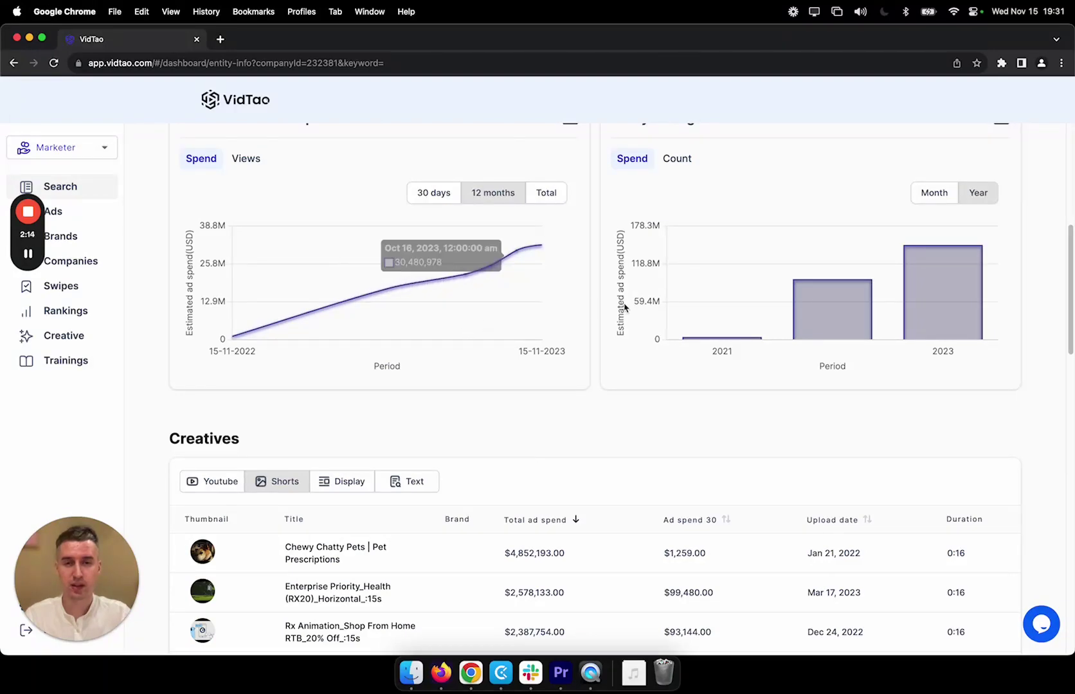
scroll(648, 380, "down", 1)
scroll(647, 379, "down", 2)
left_click(218, 263)
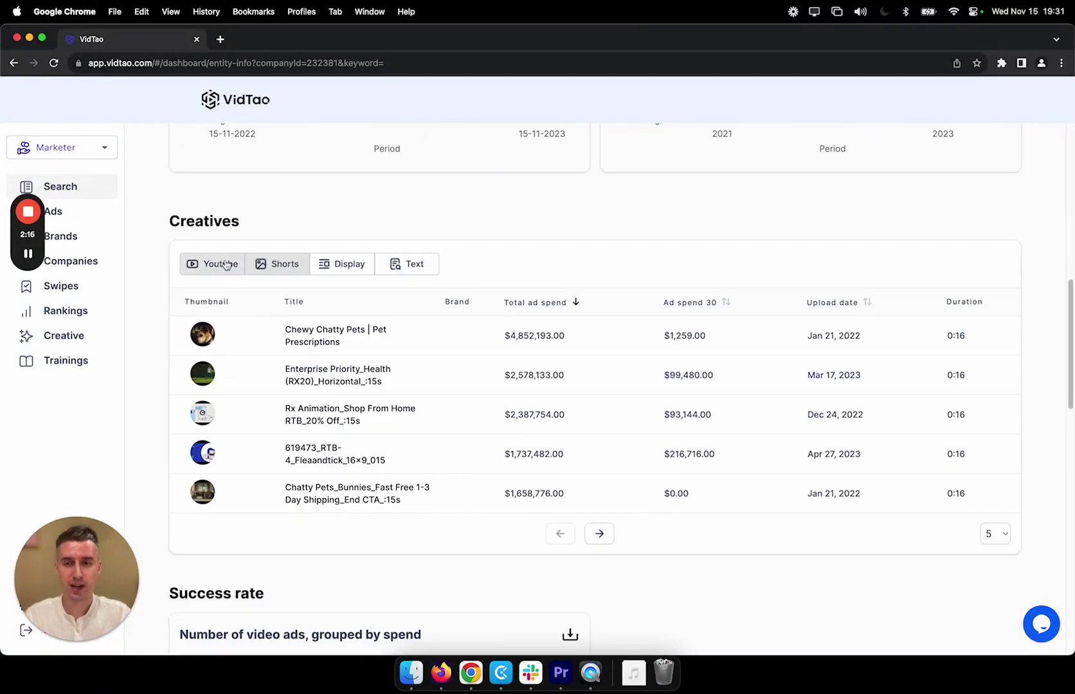
left_click(333, 277)
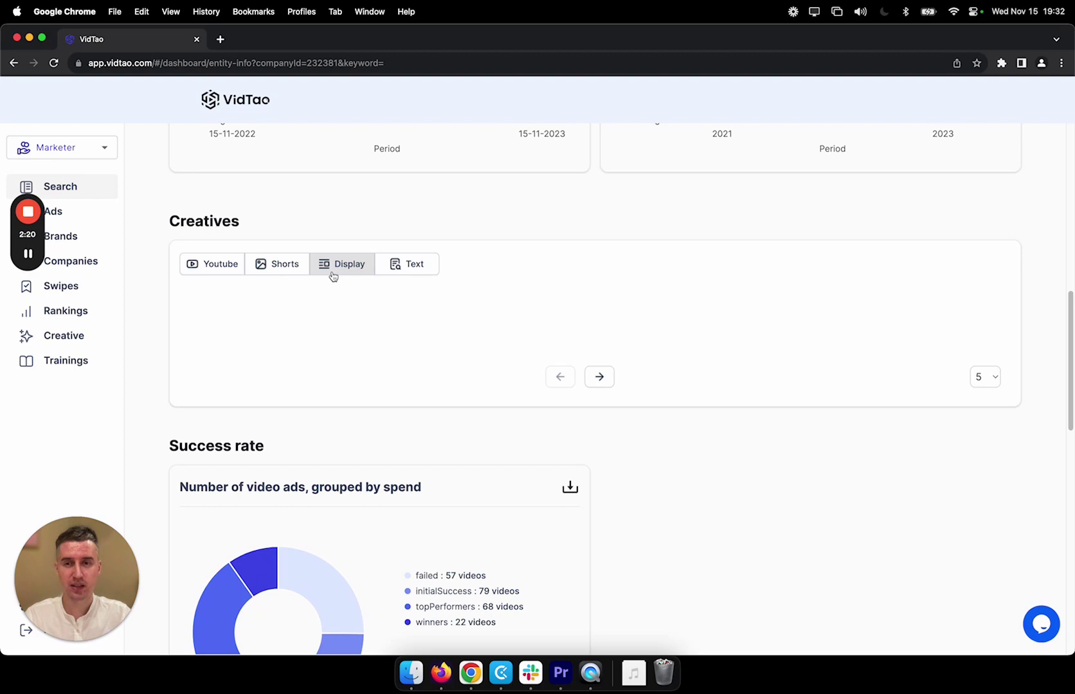
scroll(356, 307, "down", 2)
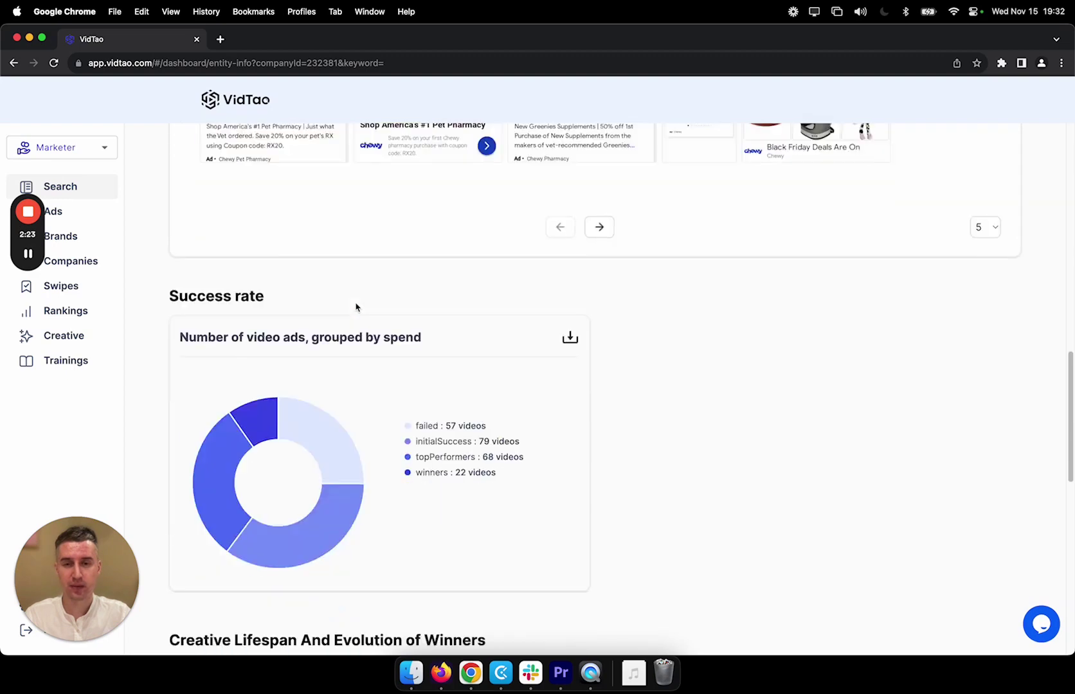
scroll(356, 308, "down", 10)
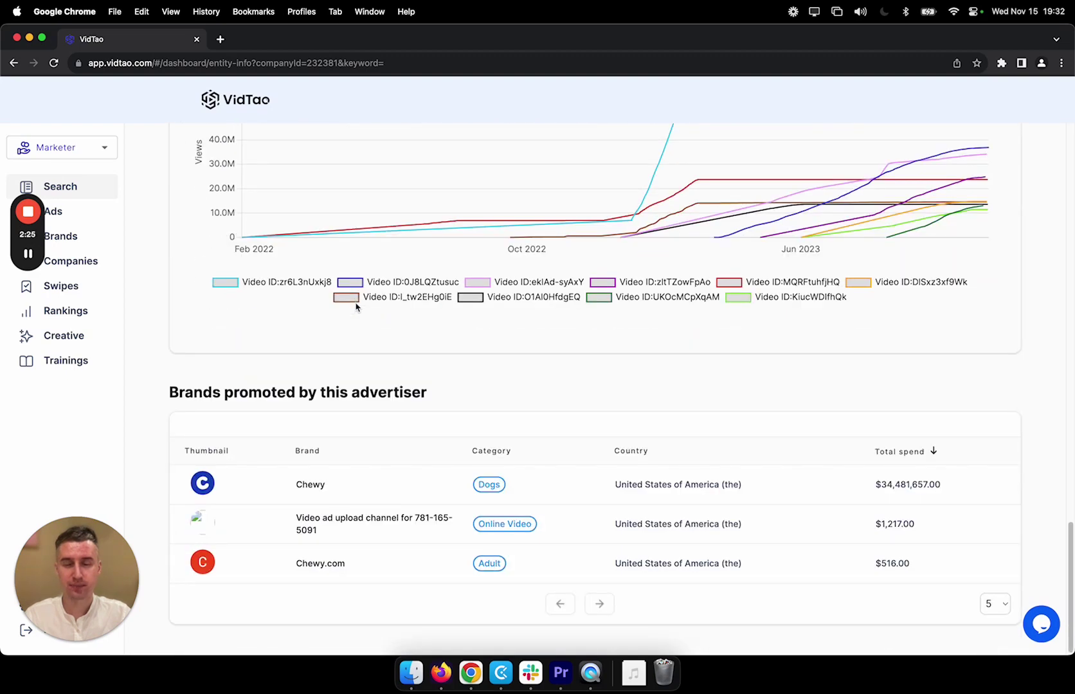